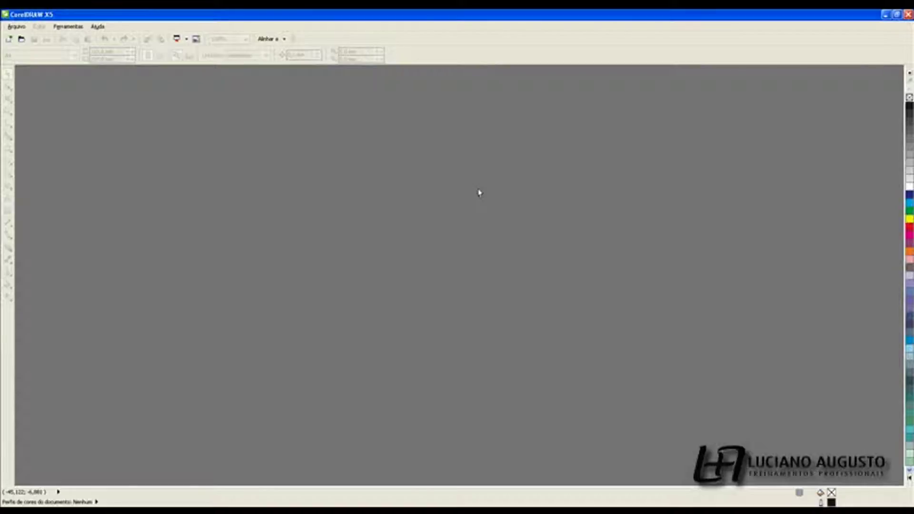
- Start a new CorelDRAW document, keeping the CorelDRAW default destination preset
key("ctrl+n")
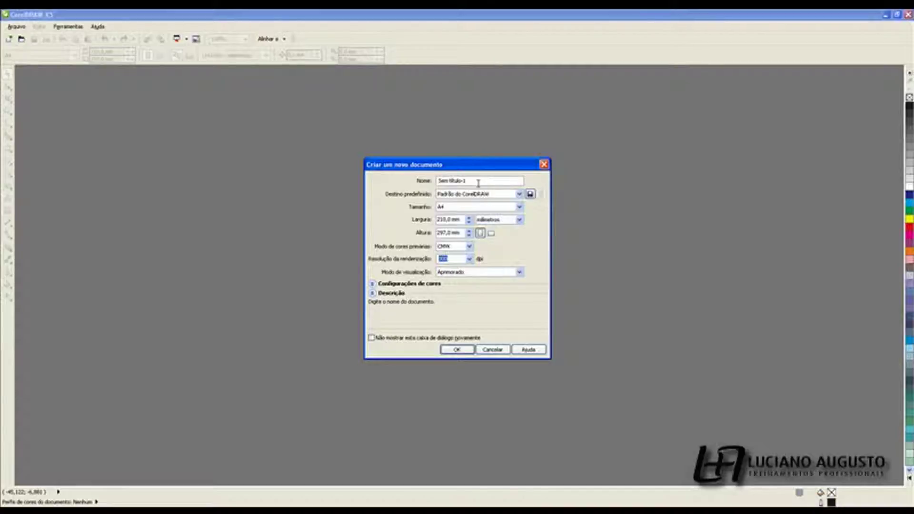
left_click(484, 181)
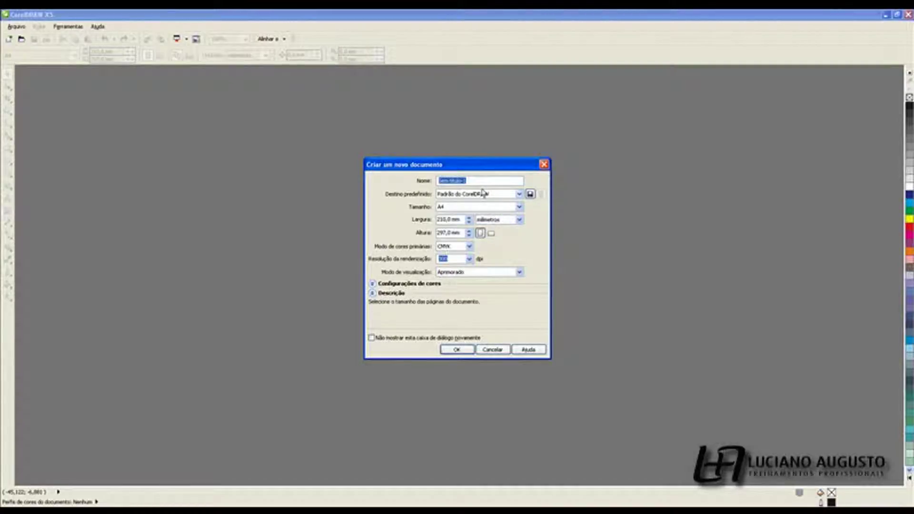
left_click(485, 194)
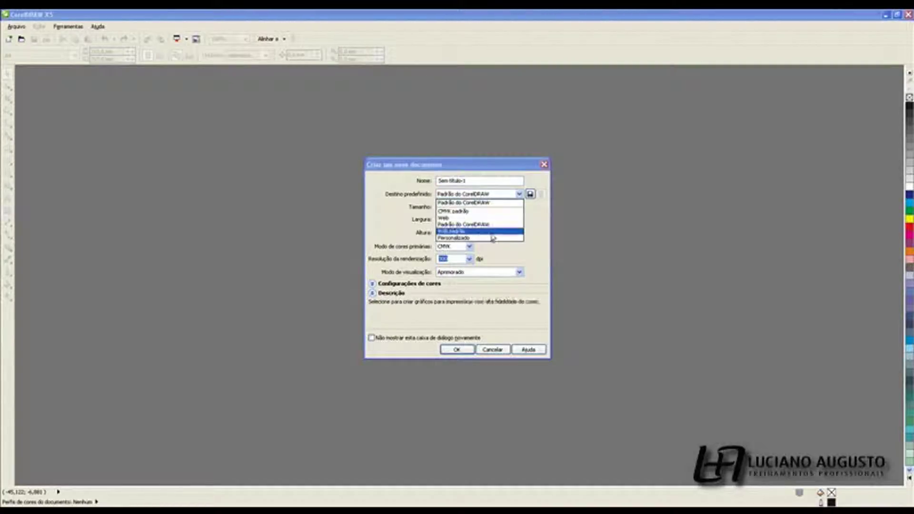
left_click(486, 203)
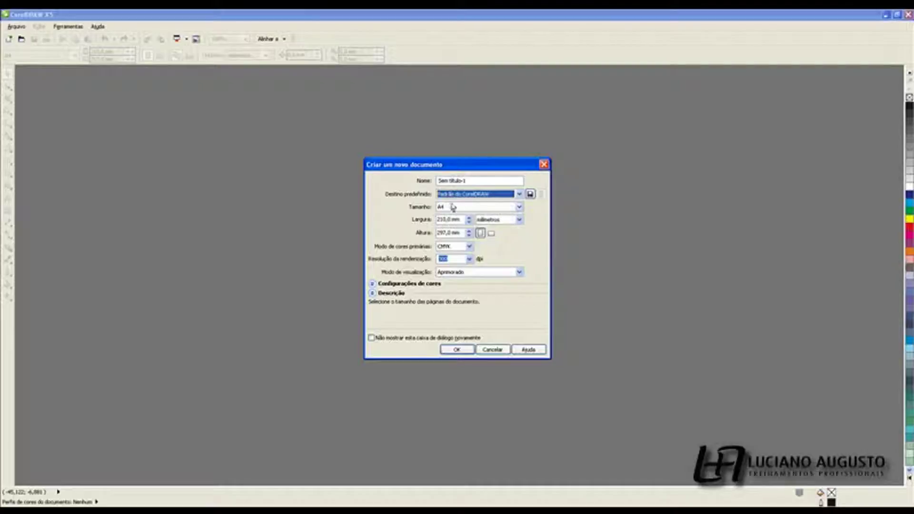
- Browse the page size list, keep A4, and bring up the measurement unit choices
left_click(493, 206)
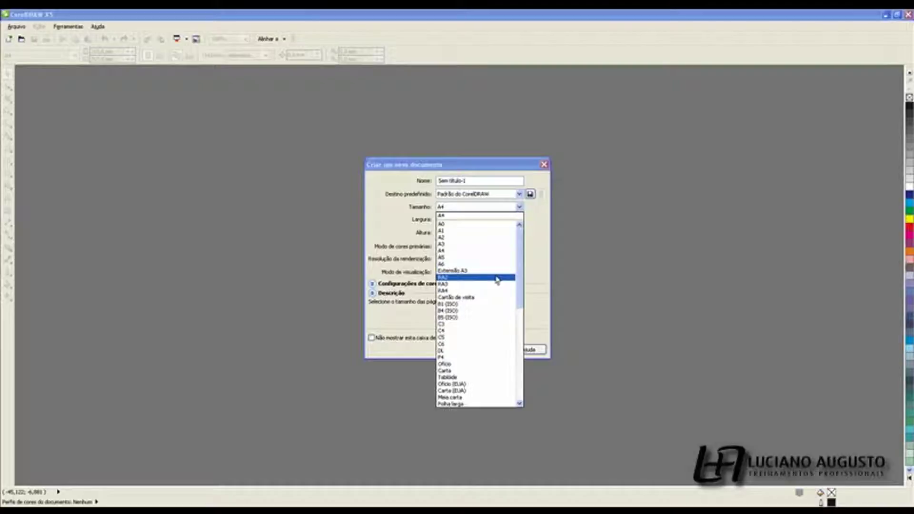
left_click_drag(519, 286, 522, 324)
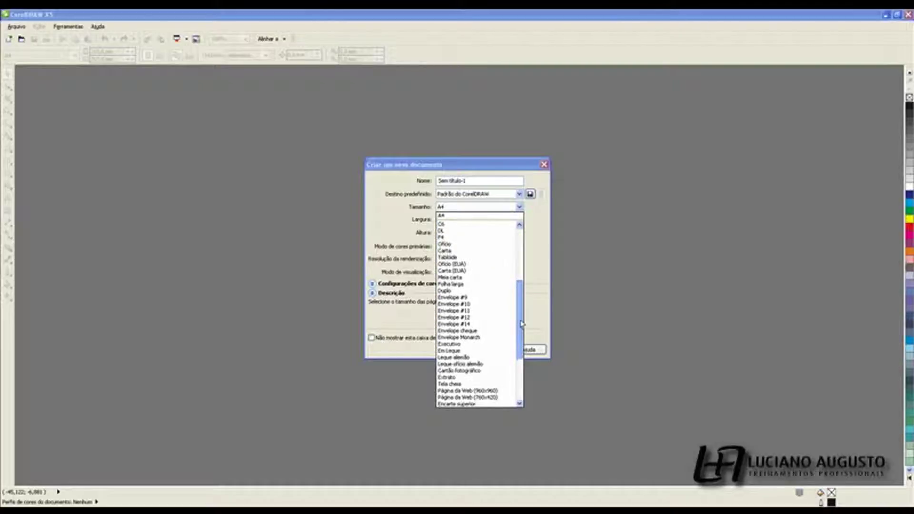
left_click_drag(523, 324, 527, 382)
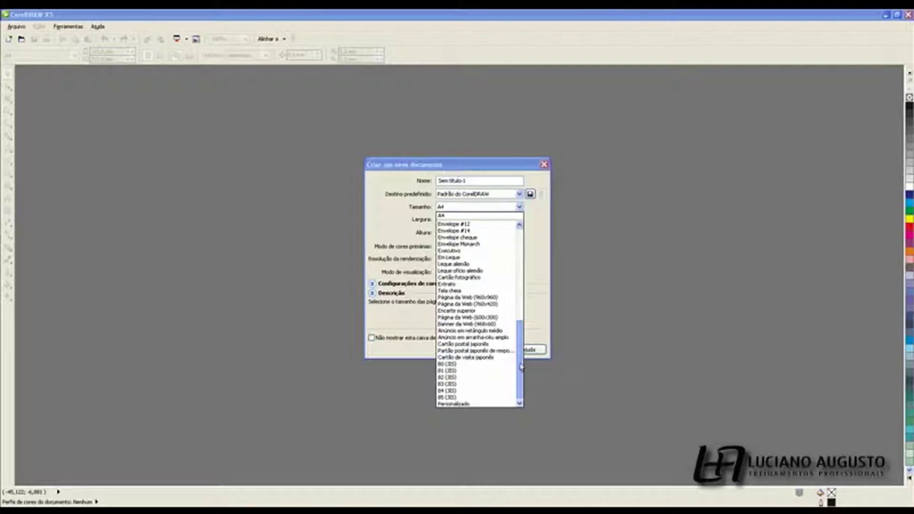
left_click_drag(520, 366, 536, 257)
left_click(537, 234)
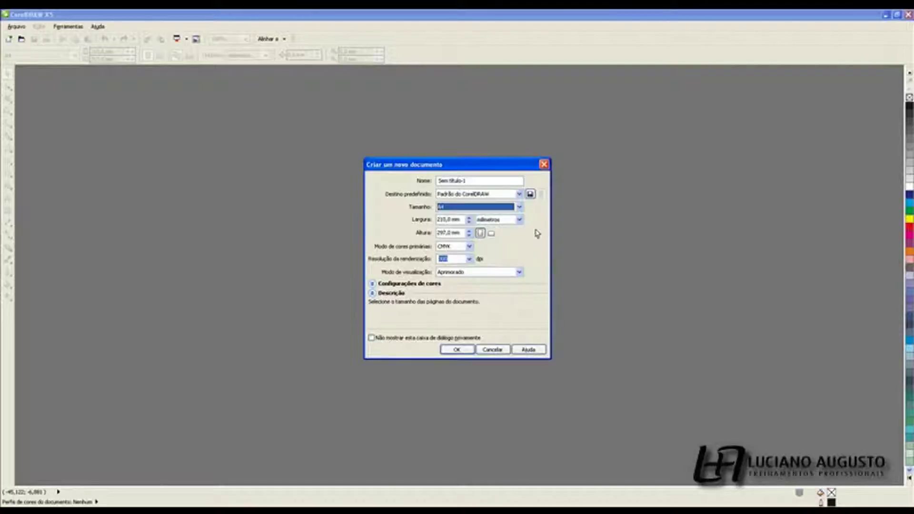
left_click(455, 219)
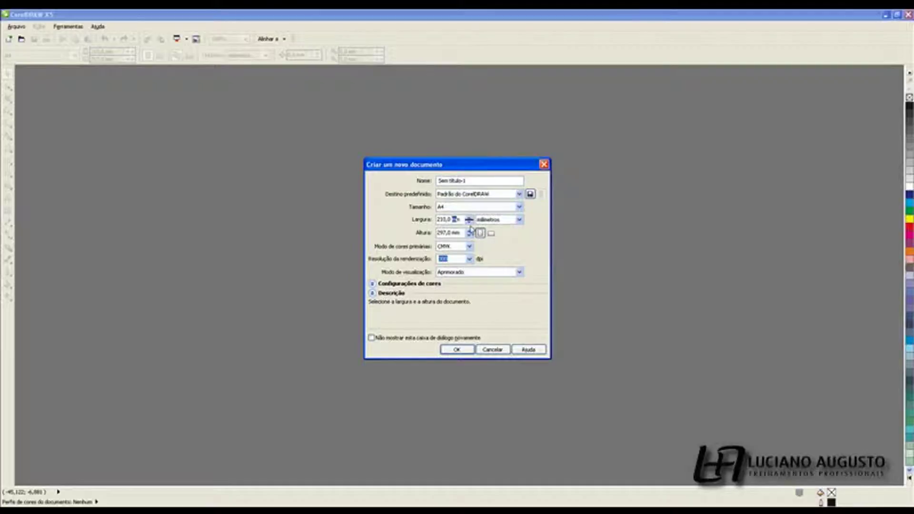
left_click(519, 219)
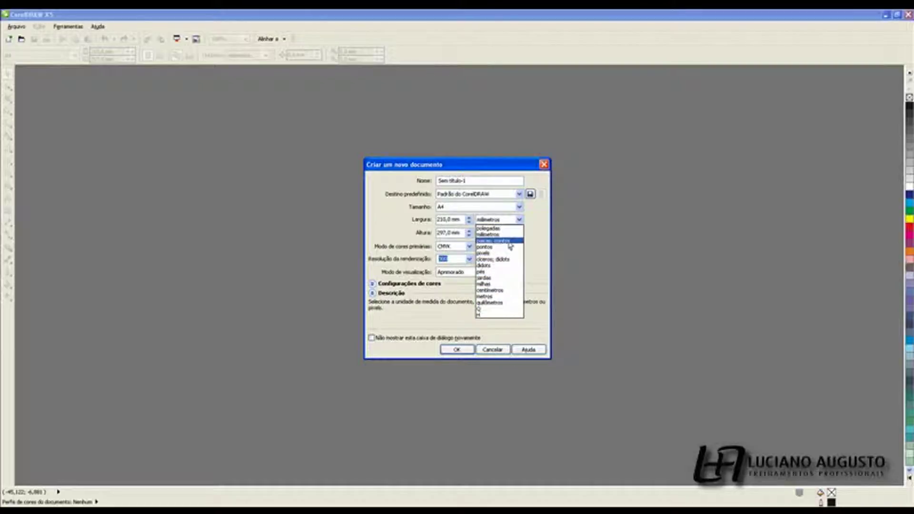
- Set the document units to pixels, colour mode to RGB and resolution to 72 dpi
left_click(495, 247)
left_click(499, 220)
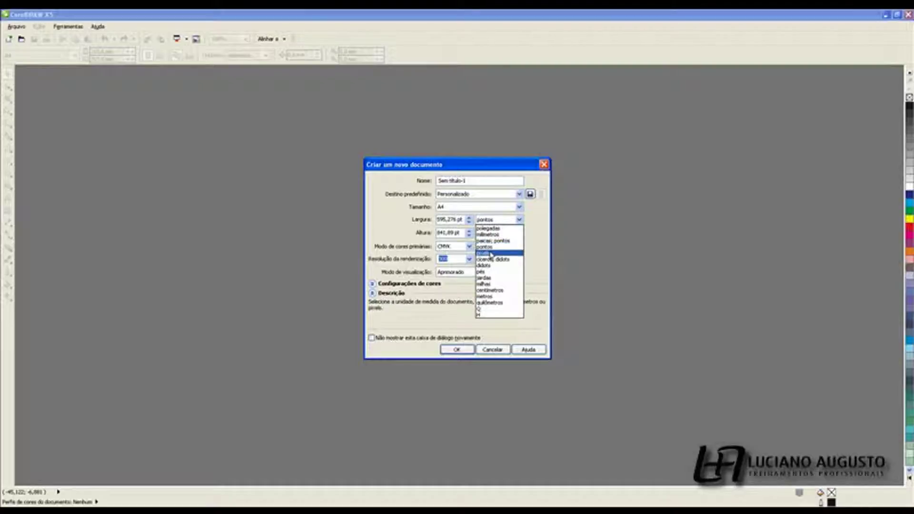
left_click(498, 254)
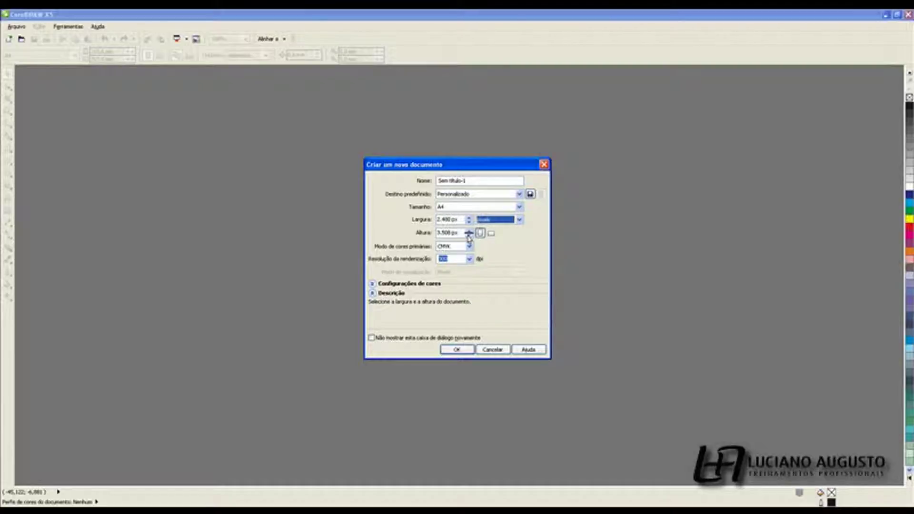
left_click(456, 246)
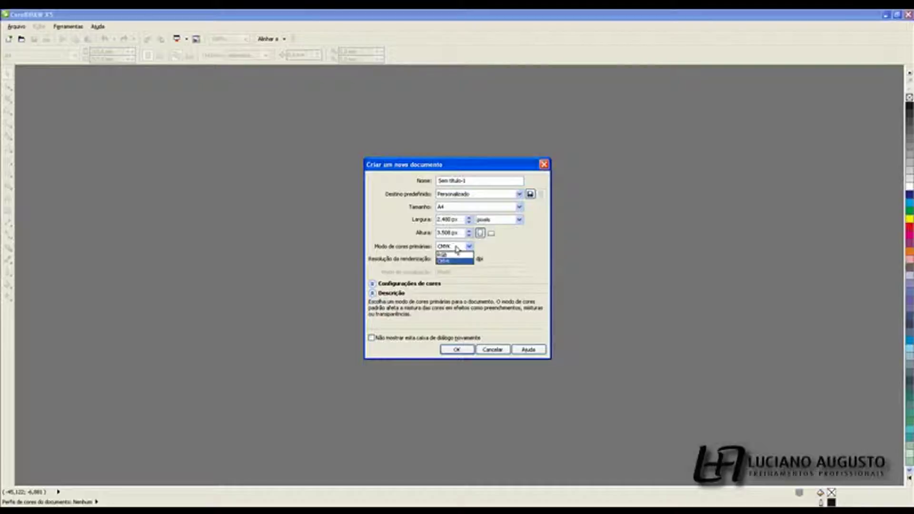
left_click(442, 256)
mouse_move(469, 259)
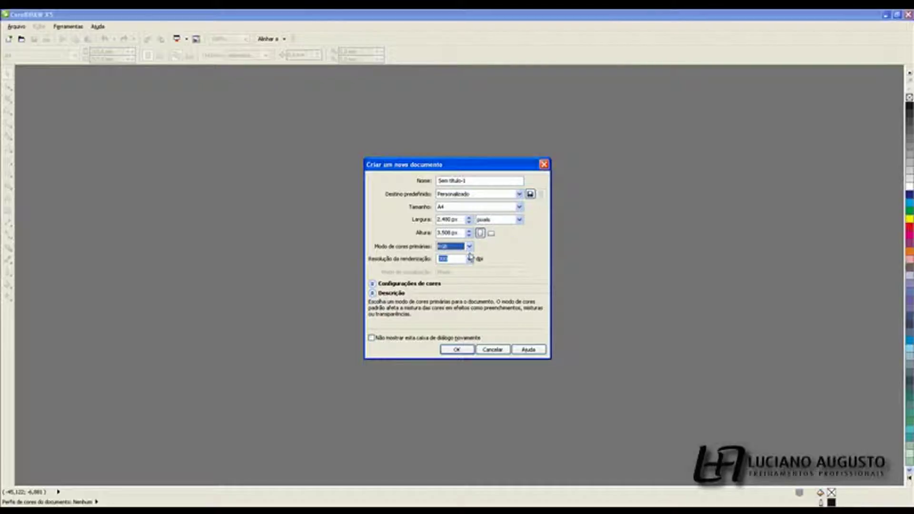
left_click(469, 259)
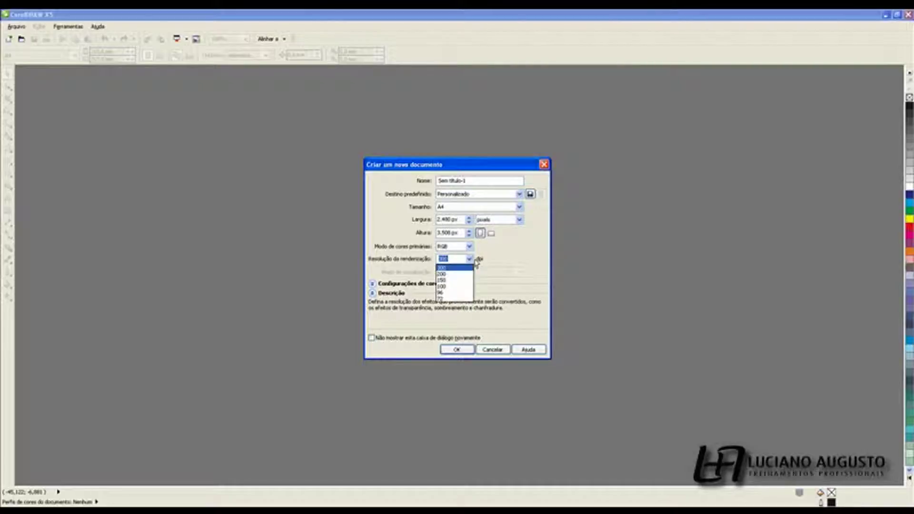
left_click(451, 300)
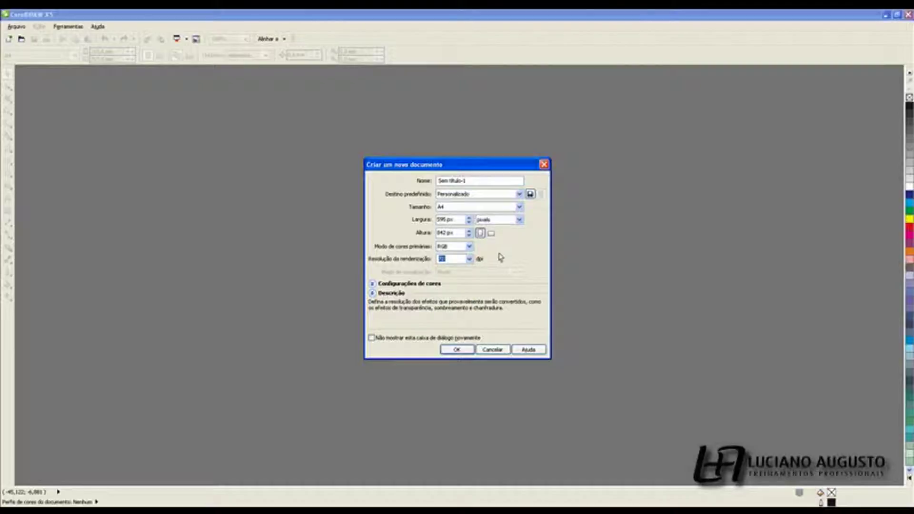
- Make the page 1024 px wide, enter the height, create it, and fit the page
left_click(454, 220)
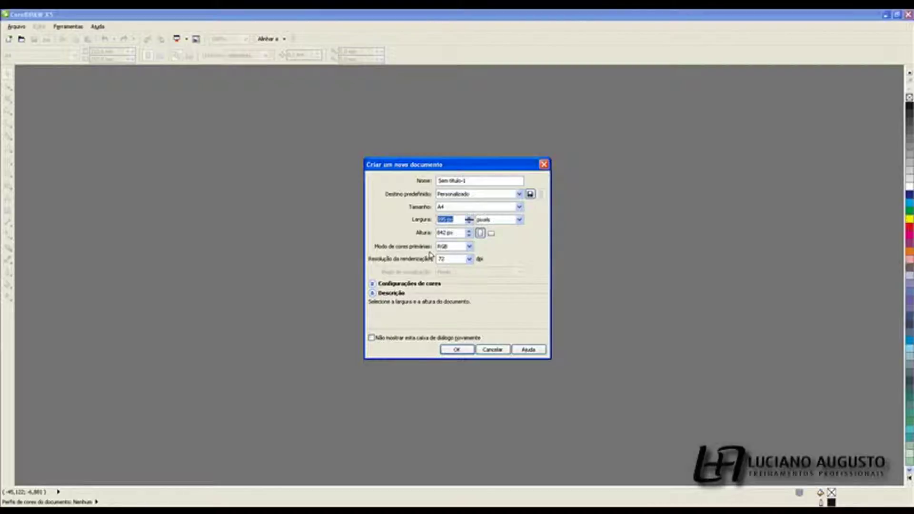
key("Tab")
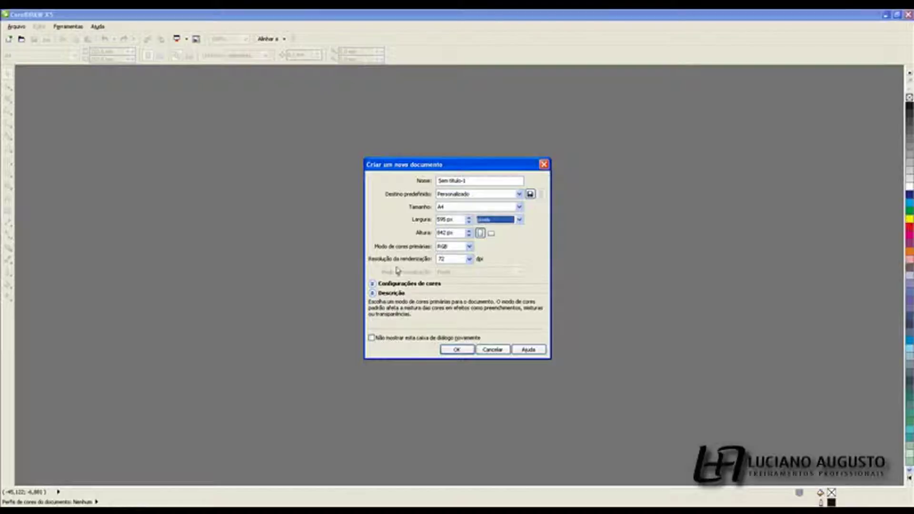
left_click(452, 219)
left_click_drag(435, 224, 372, 202)
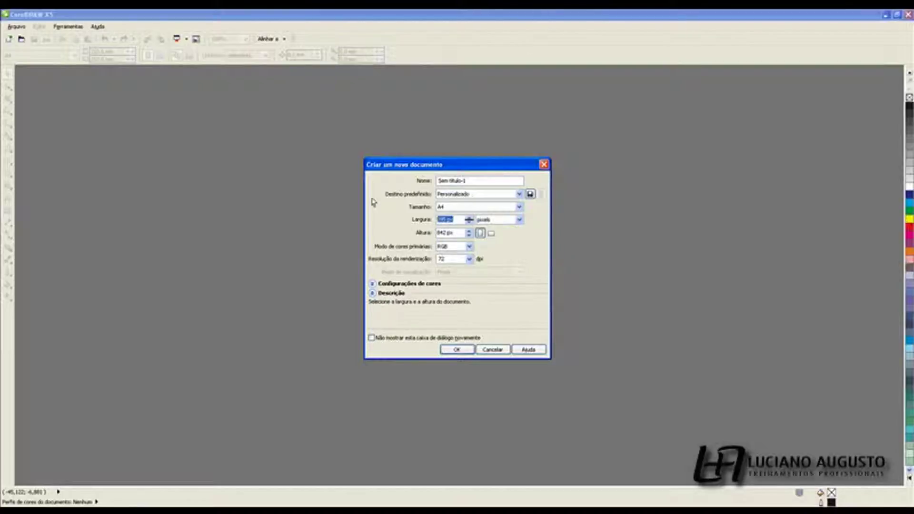
type("1024")
key("Tab")
key("Tab")
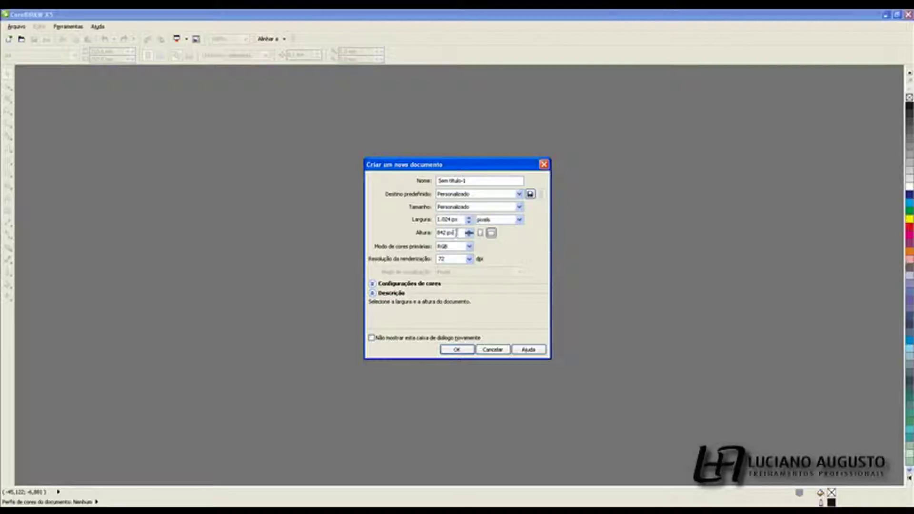
type("786")
key("Return")
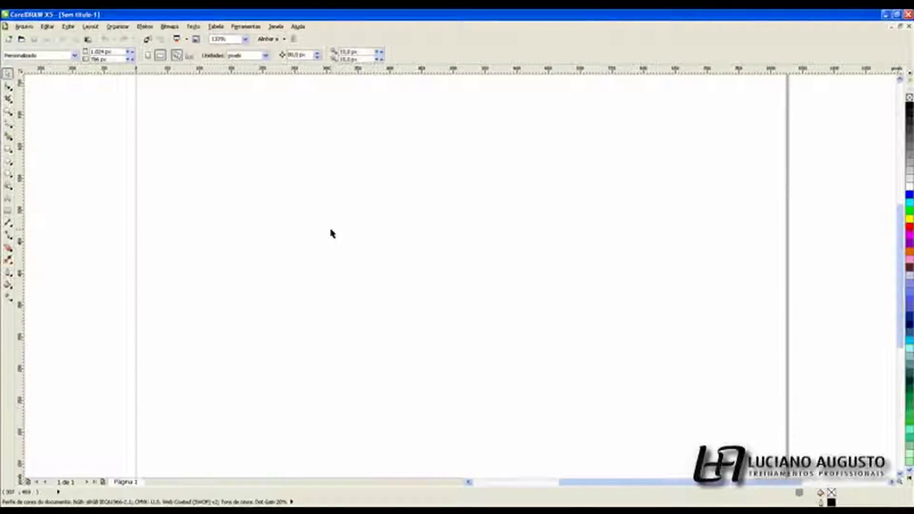
key("shift+F4")
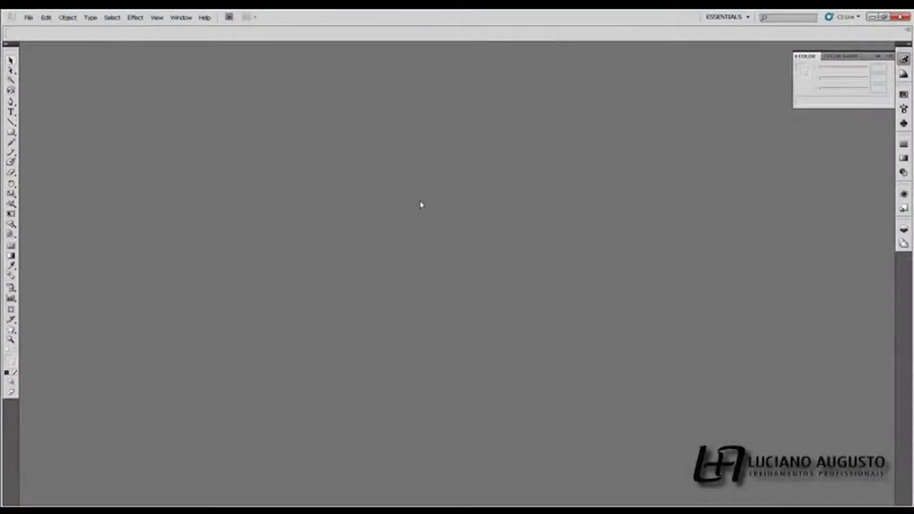
- Create a new Illustrator document using the Web profile with a 1024 x 768 artboard
key("ctrl+n")
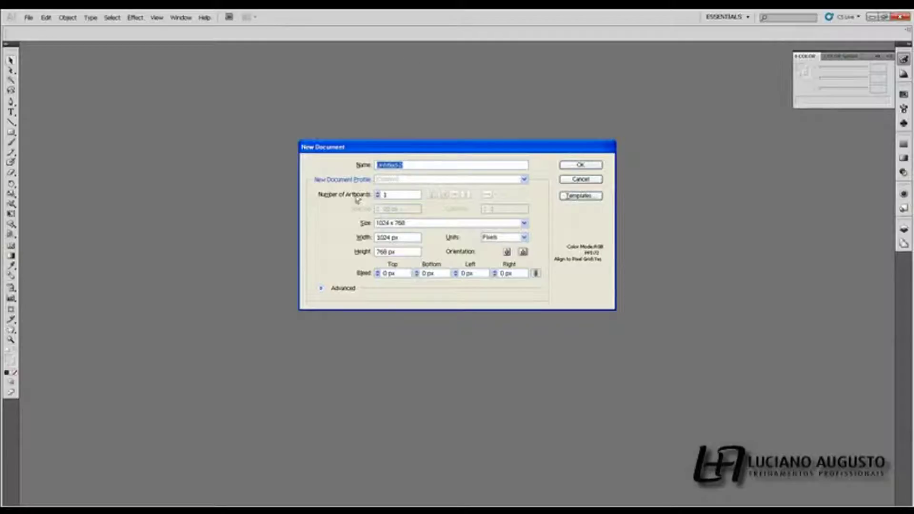
left_click(394, 180)
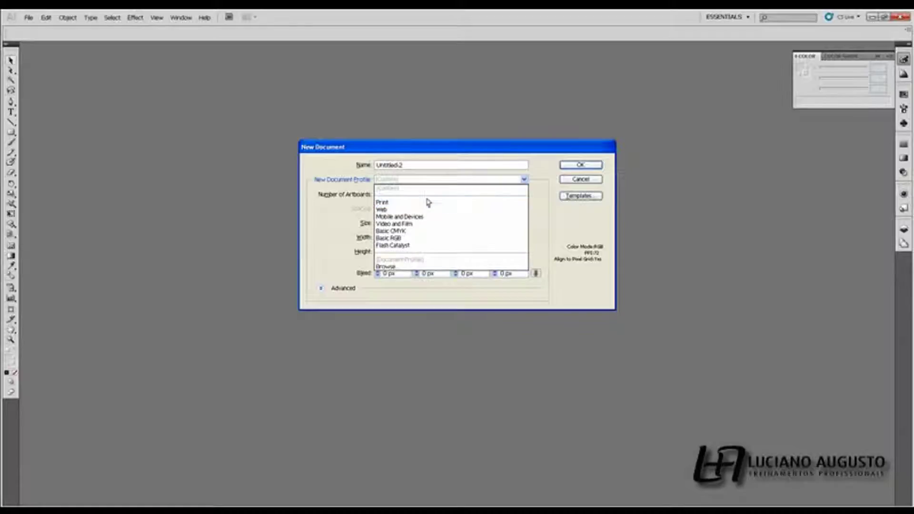
left_click(391, 212)
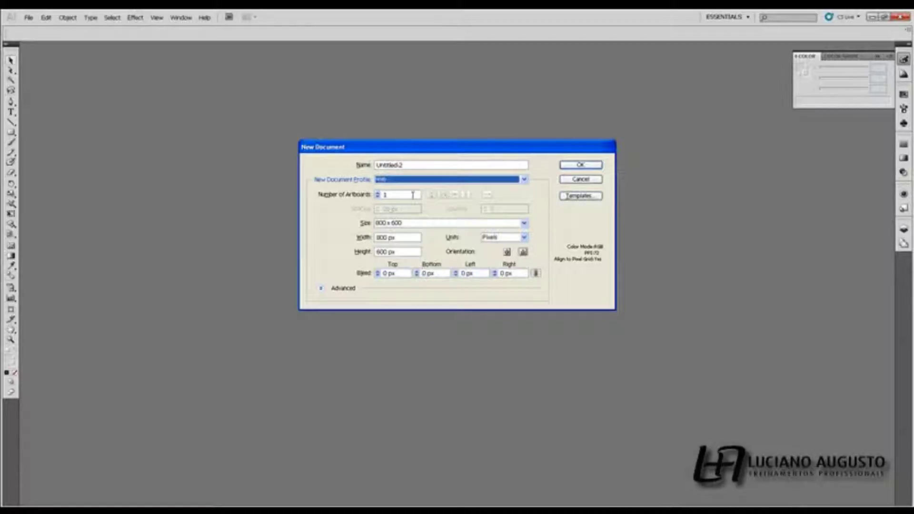
left_click(410, 224)
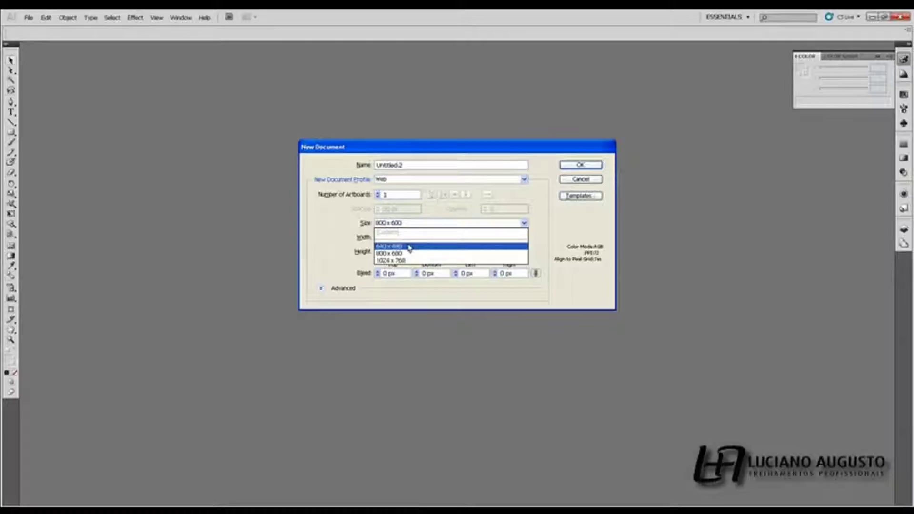
left_click(413, 260)
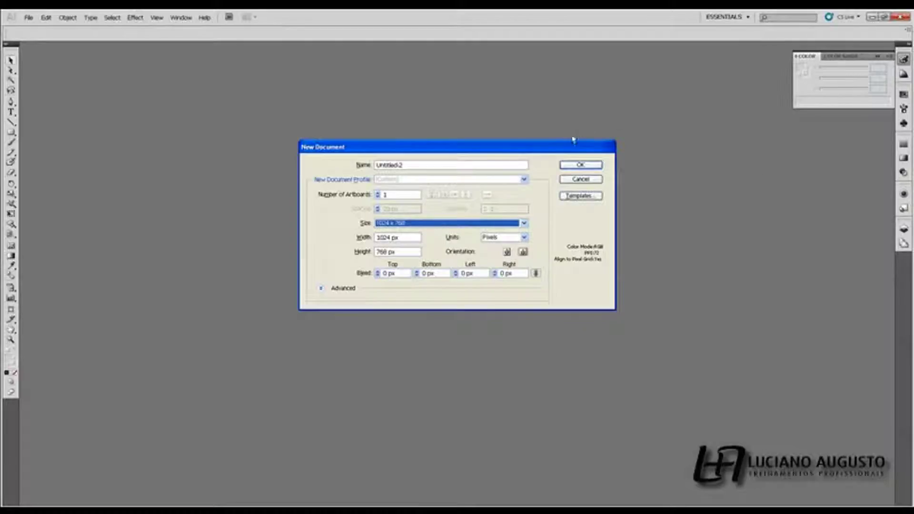
left_click(580, 166)
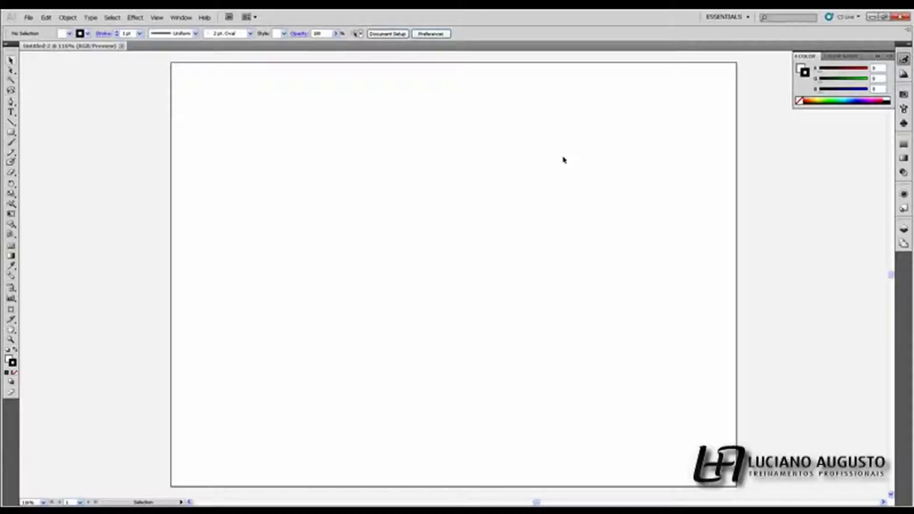
- Close the Color panel and type the HTML 5 text near the artboard's upper left
left_click(877, 55)
left_click(11, 112)
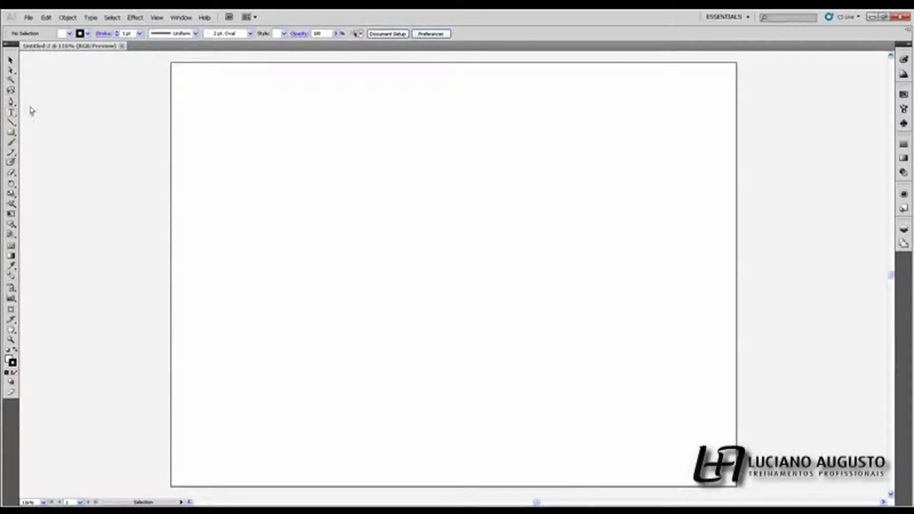
left_click(191, 155)
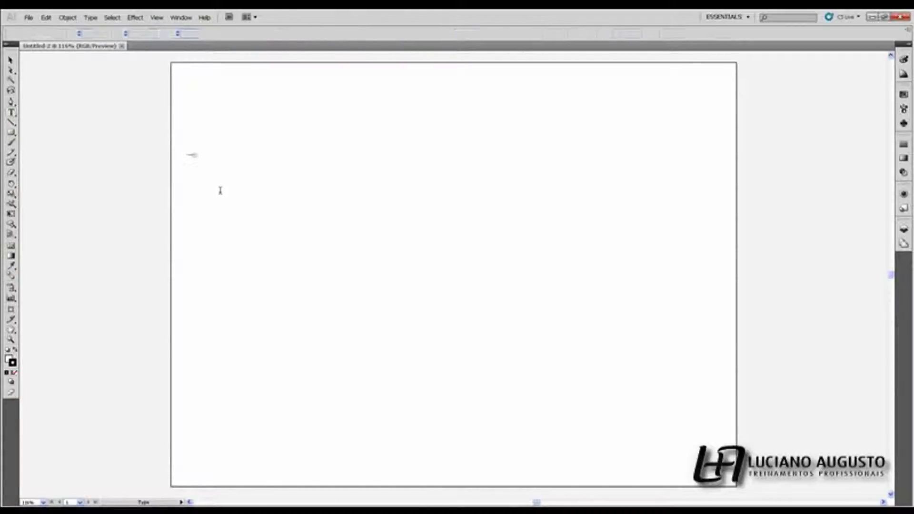
left_click(11, 60)
left_click(67, 110)
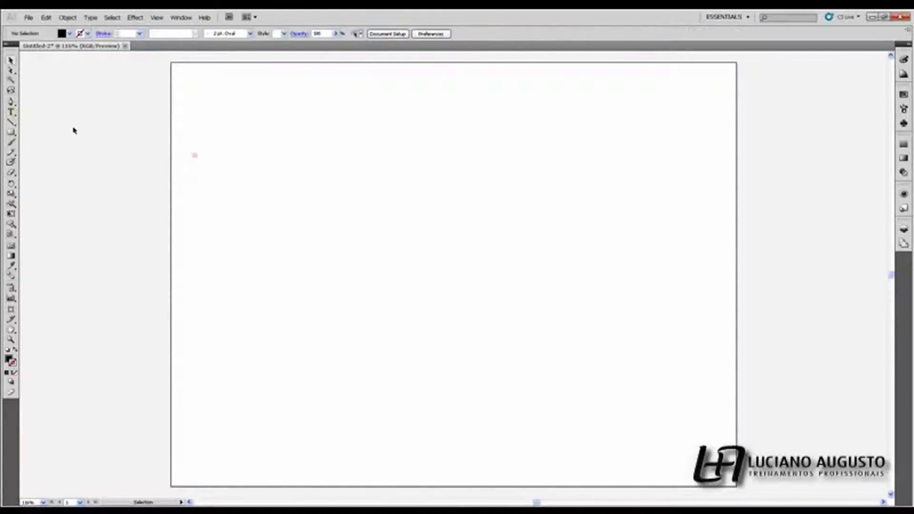
left_click(11, 112)
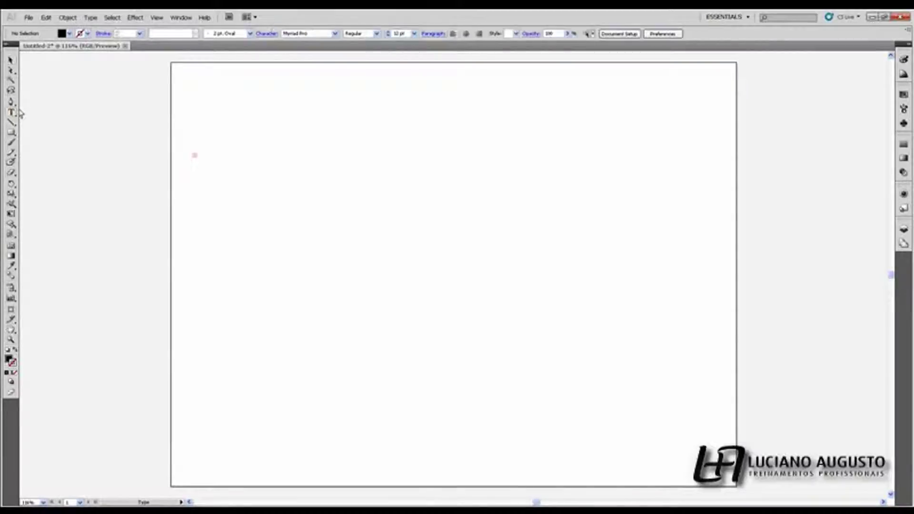
left_click(329, 165)
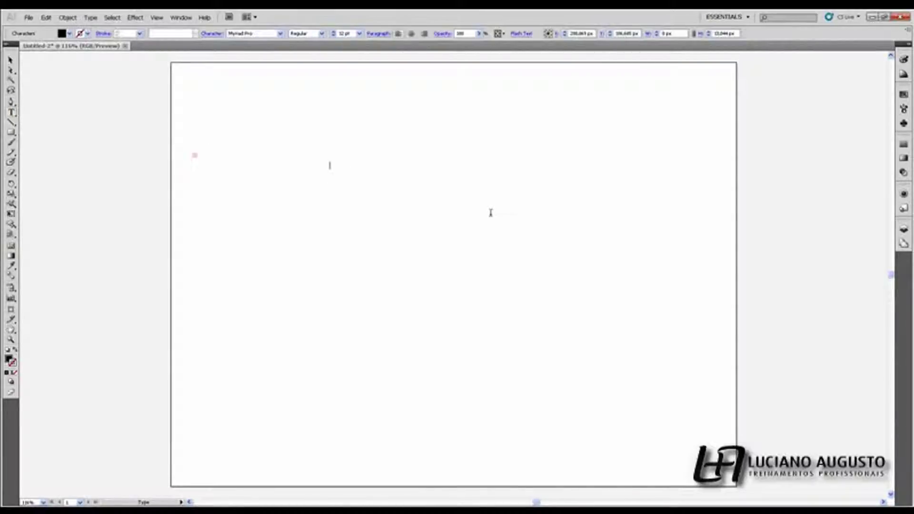
type("HTML 5")
- Zoom in on the HTML 5 text, then fit the whole artboard in view
key("ctrl+equal")
key("ctrl+equal")
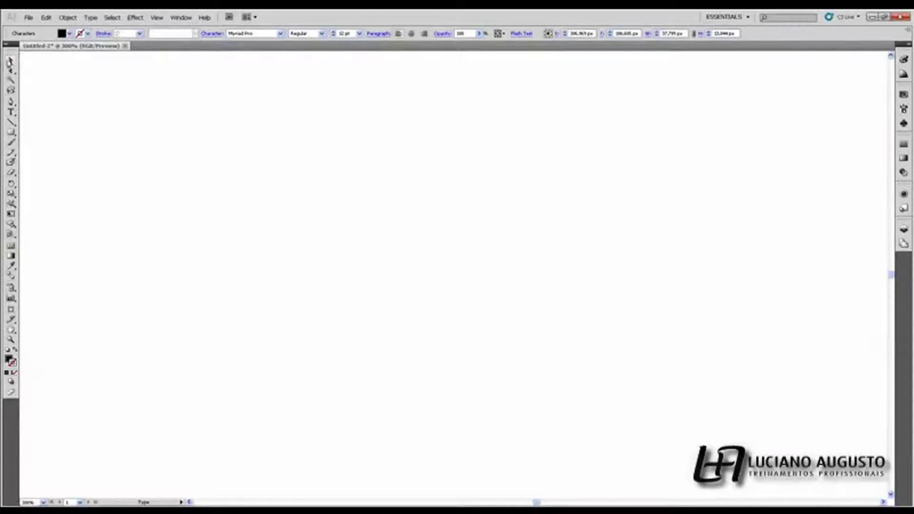
mouse_move(194, 106)
left_mouse_down()
mouse_move(426, 213)
mouse_move(412, 255)
left_mouse_up()
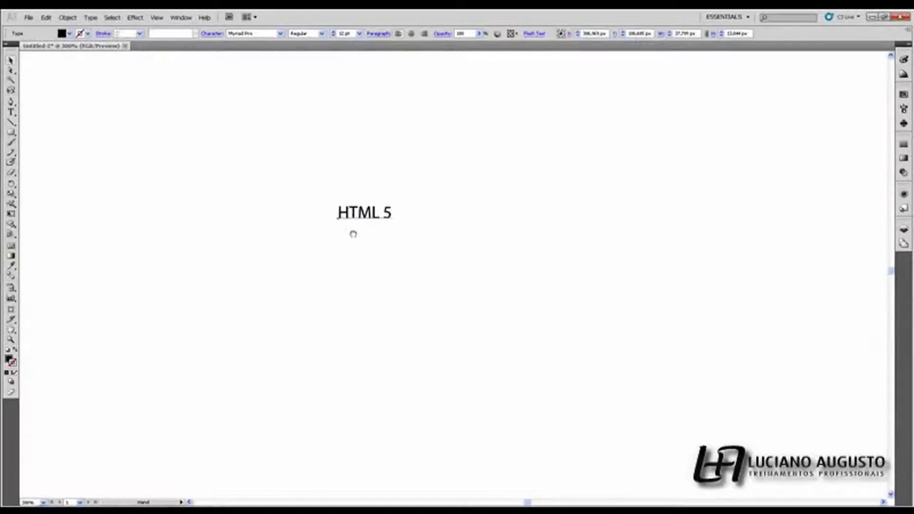
key("a")
key("ctrl+plus")
key("ctrl+plus")
key("ctrl+plus")
key("ctrl+0")
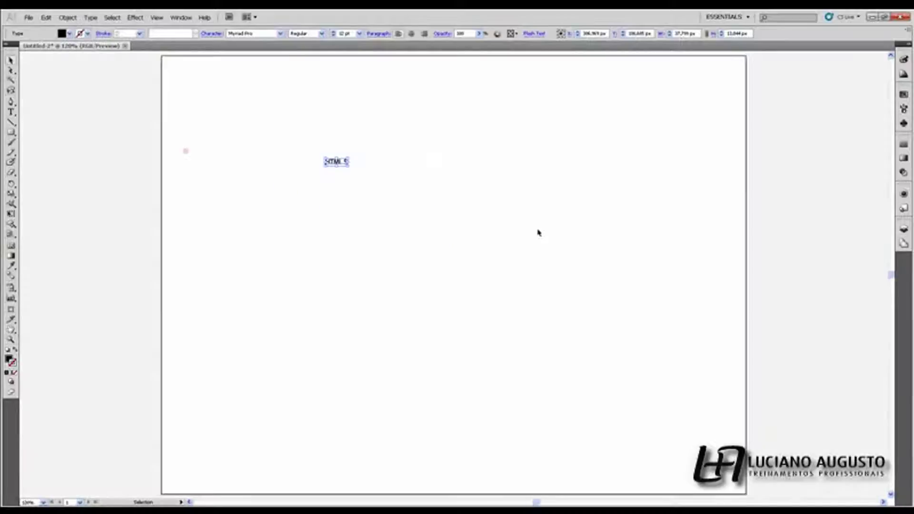
key("ctrl+plus")
key("ctrl+plus")
key("ctrl+plus")
key("ctrl+plus")
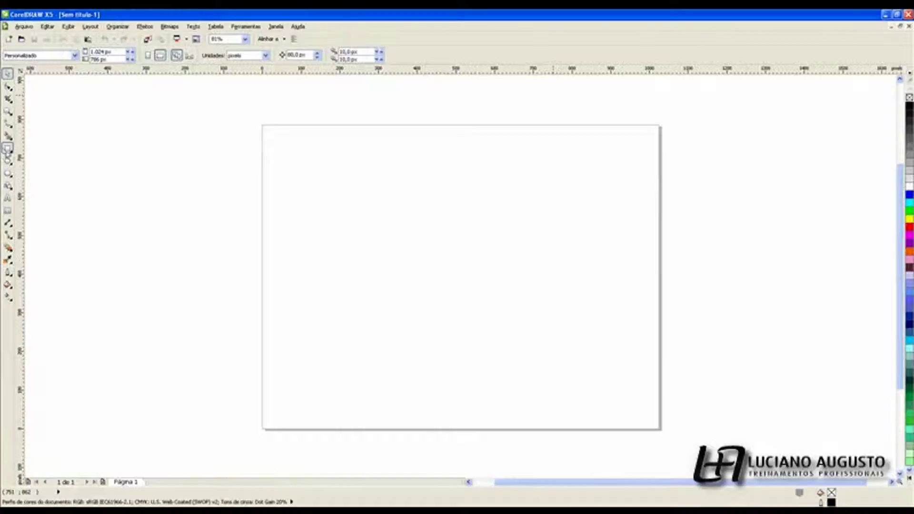
- Draw a wide rectangle across the CorelDRAW page and zoom to it
left_click(8, 148)
left_click_drag(384, 299, 36, 157)
key("shift+F2")
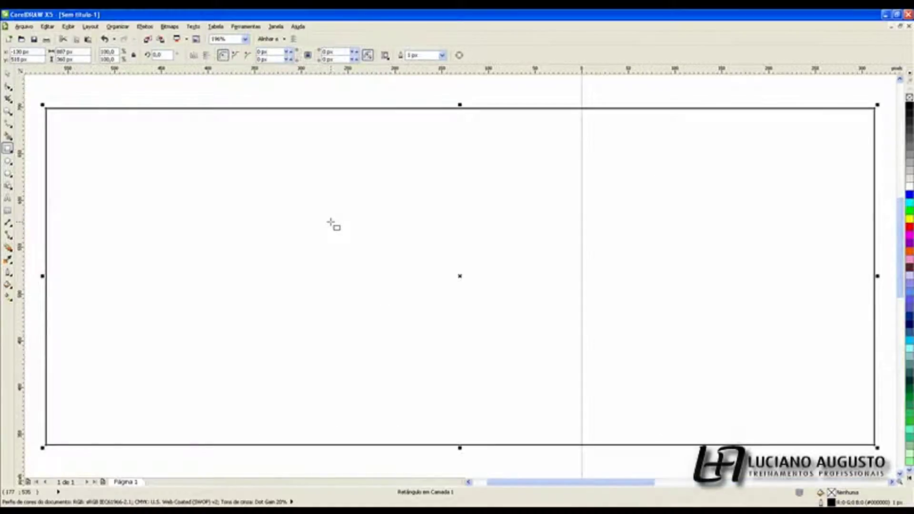
- Zoom out to the whole page and delete the wide rectangle
key("F3")
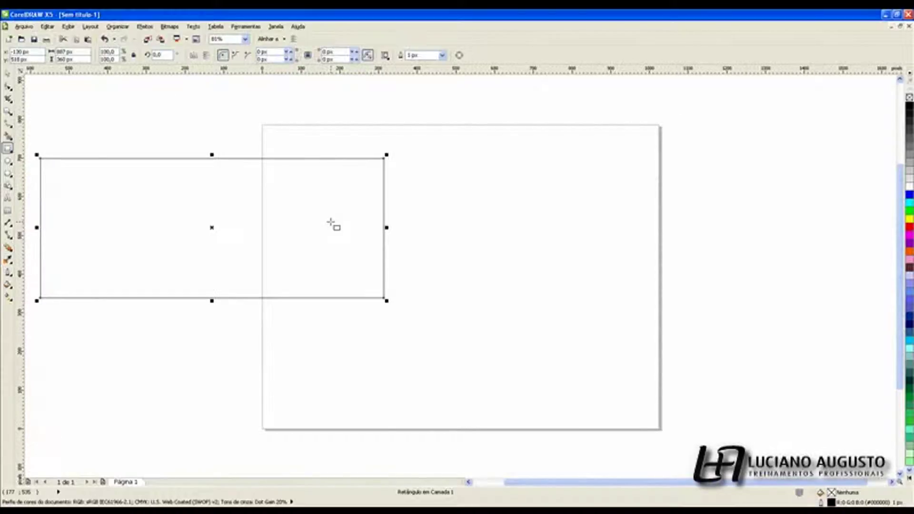
key("Delete")
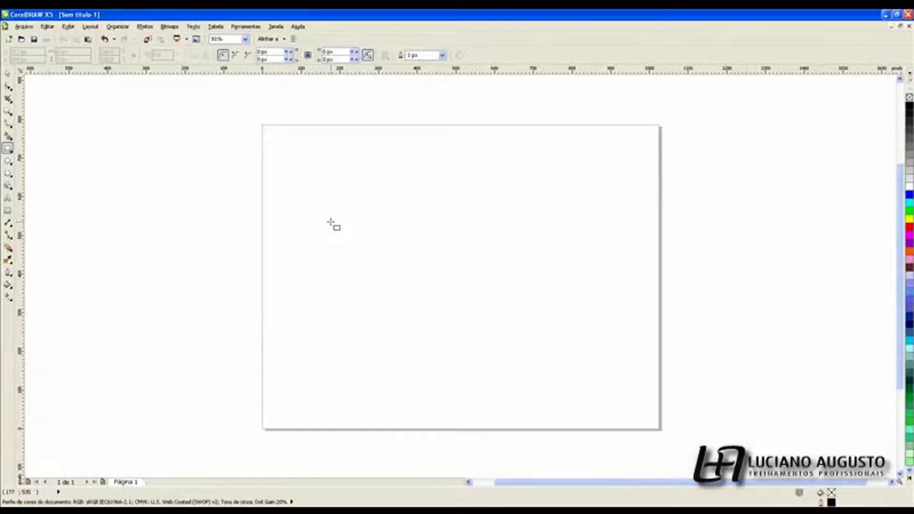
scroll(331, 223, "down", 2)
scroll(331, 223, "down", 3)
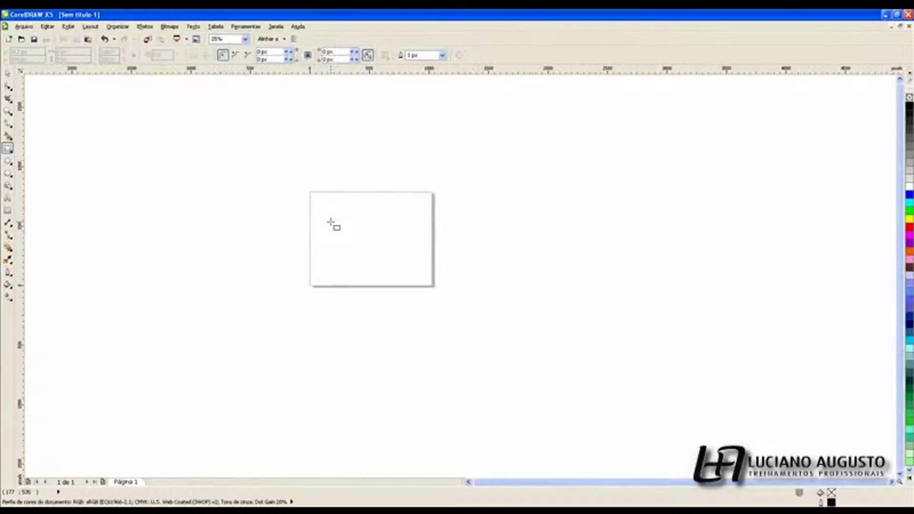
scroll(330, 222, "up", 5)
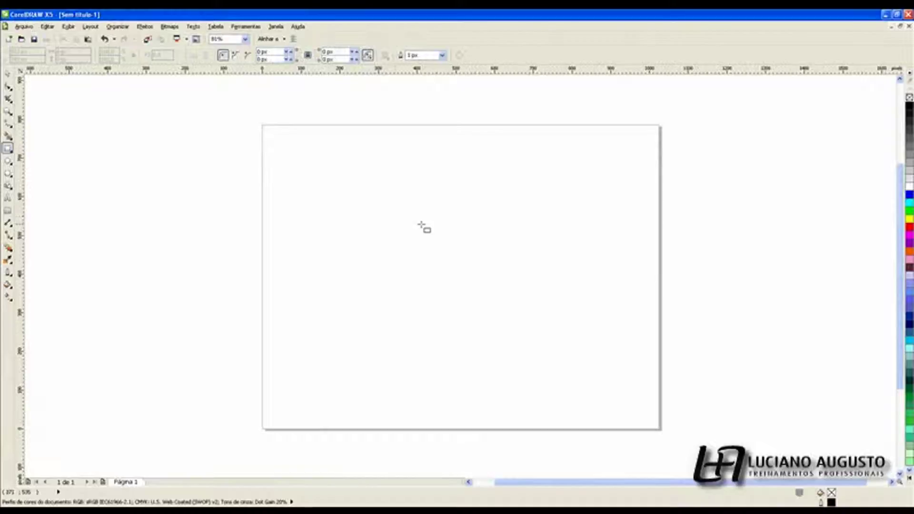
scroll(362, 220, "down", 2)
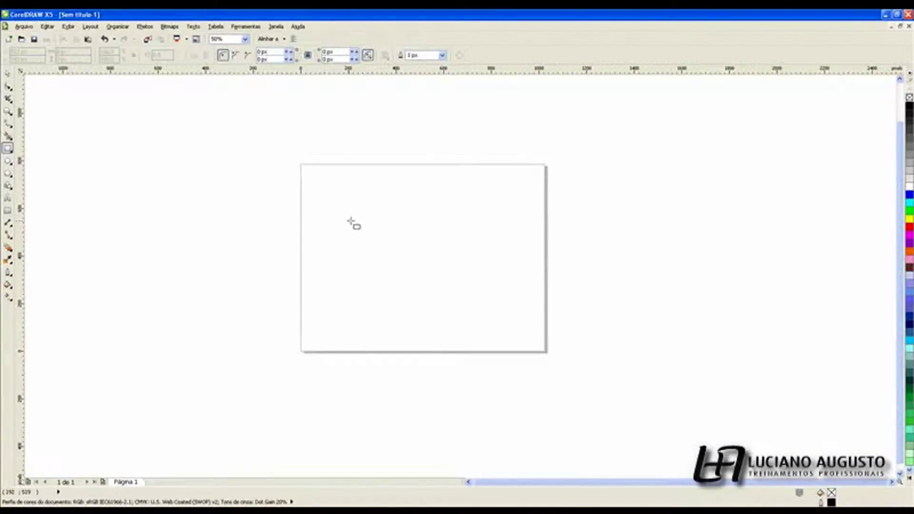
scroll(351, 220, "down", 1)
scroll(367, 227, "up", 5)
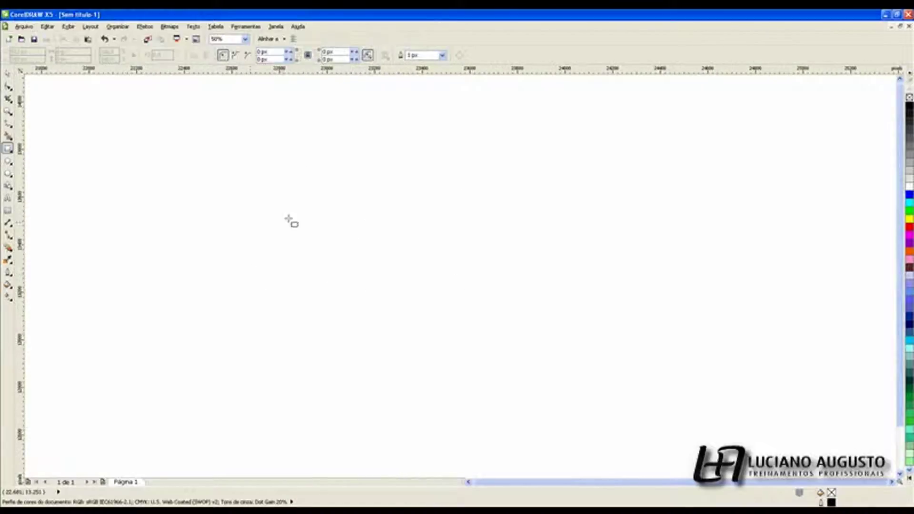
- Fit the page, then test mouse-wheel zooming in and out, returning to 81%
key("shift+F4")
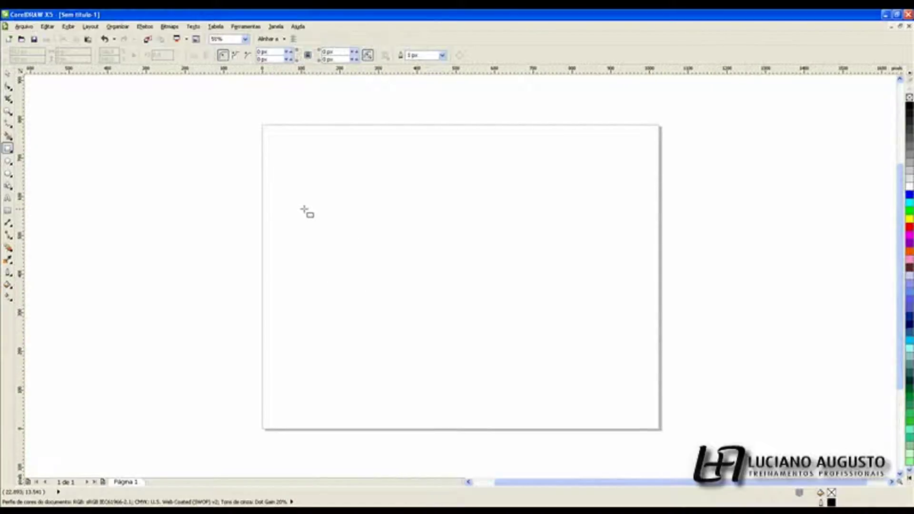
scroll(458, 284, "up", 4)
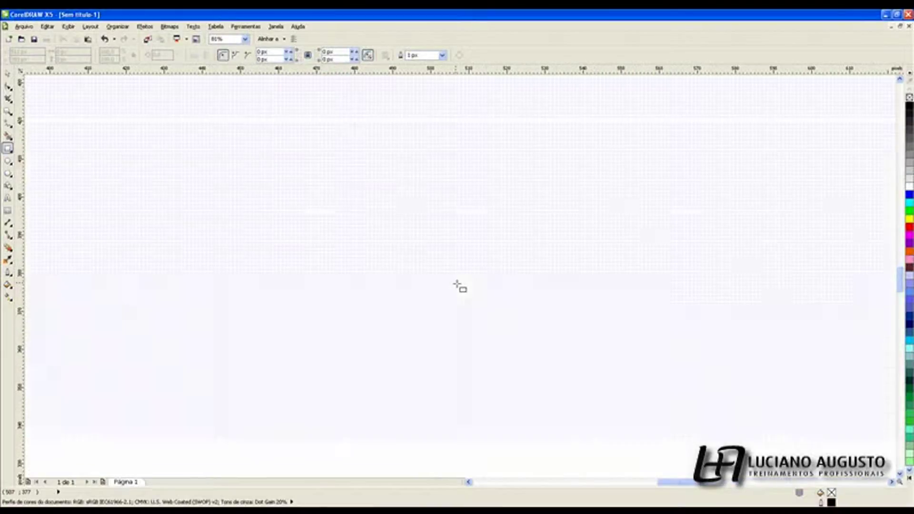
scroll(458, 284, "up", 2)
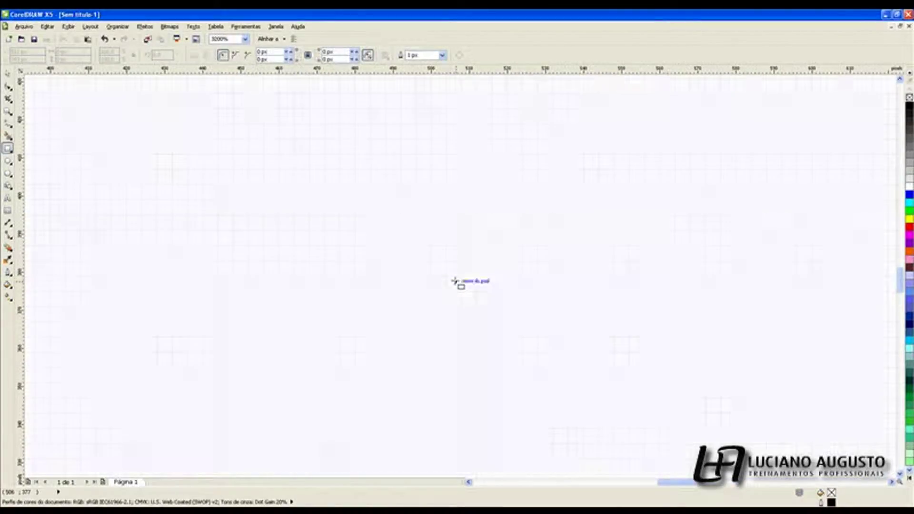
scroll(454, 281, "down", 3)
scroll(453, 279, "down", 2)
scroll(453, 279, "down", 2)
scroll(451, 279, "down", 1)
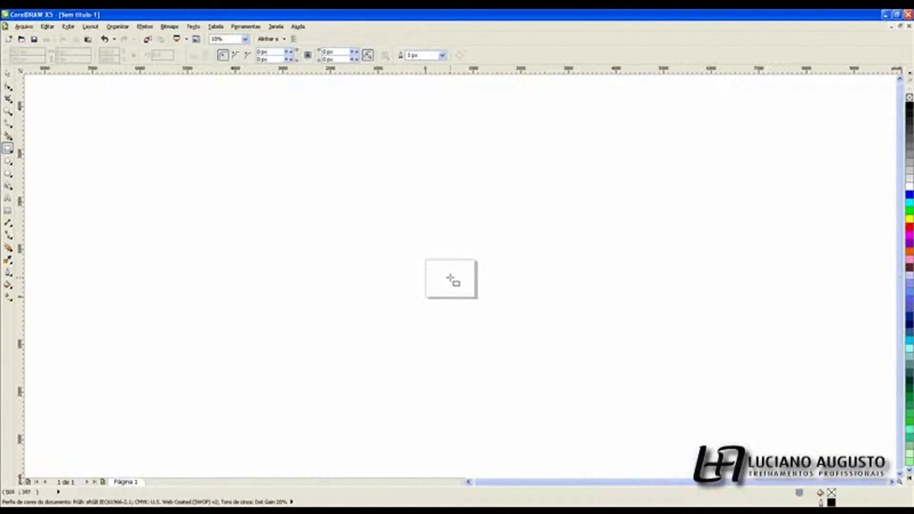
scroll(449, 277, "up", 2)
scroll(453, 278, "up", 1)
scroll(456, 278, "down", 1)
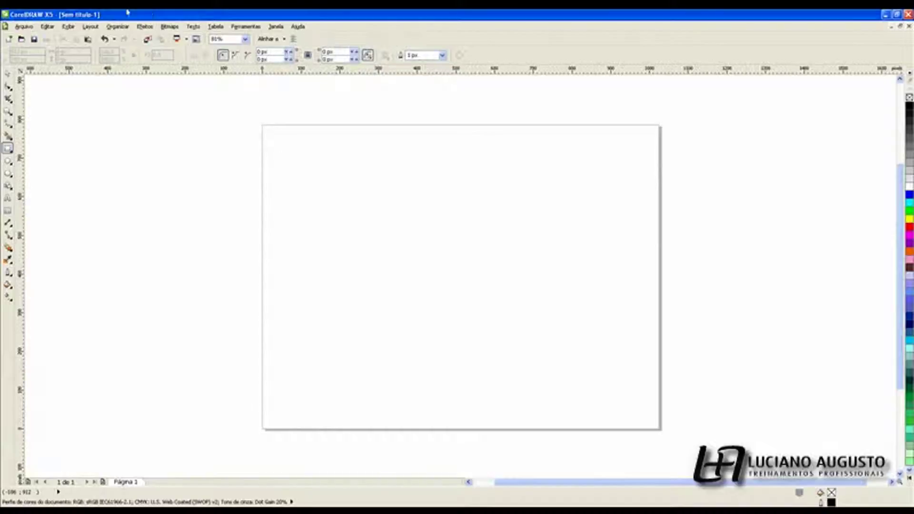
- Activate the Adobe Illustrator workspace under Options > Workspace and confirm
left_click(245, 27)
left_click(275, 49)
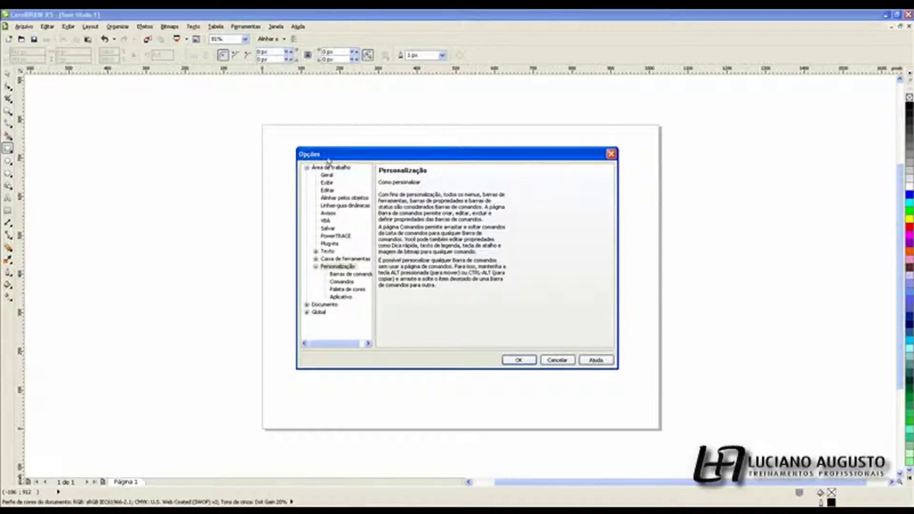
left_click(332, 168)
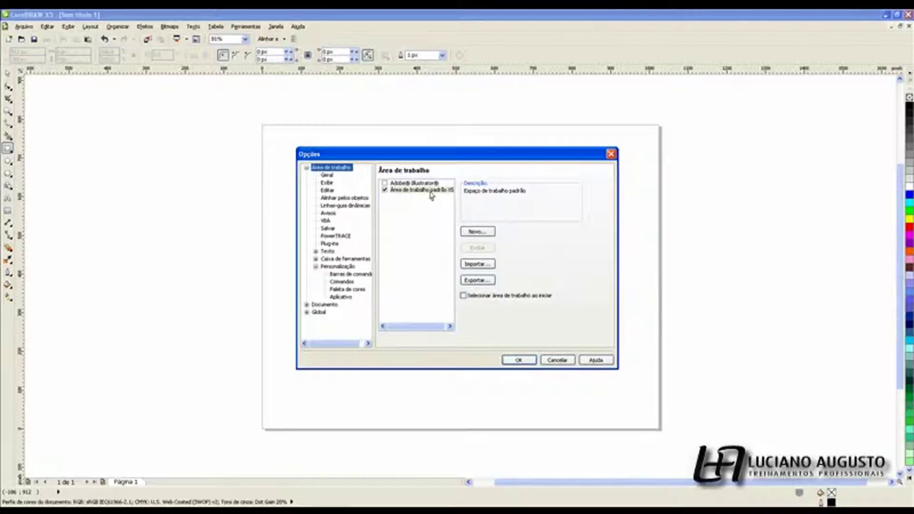
left_click(408, 183)
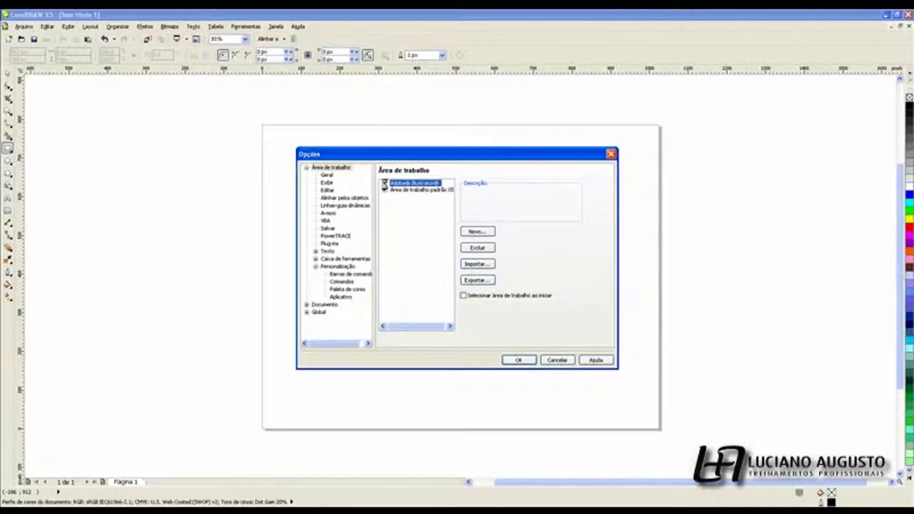
left_click(385, 184)
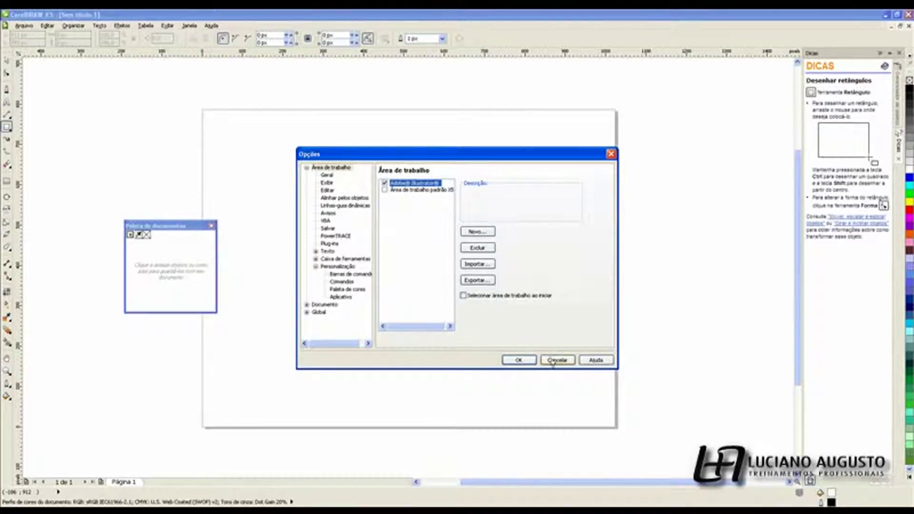
left_click(522, 360)
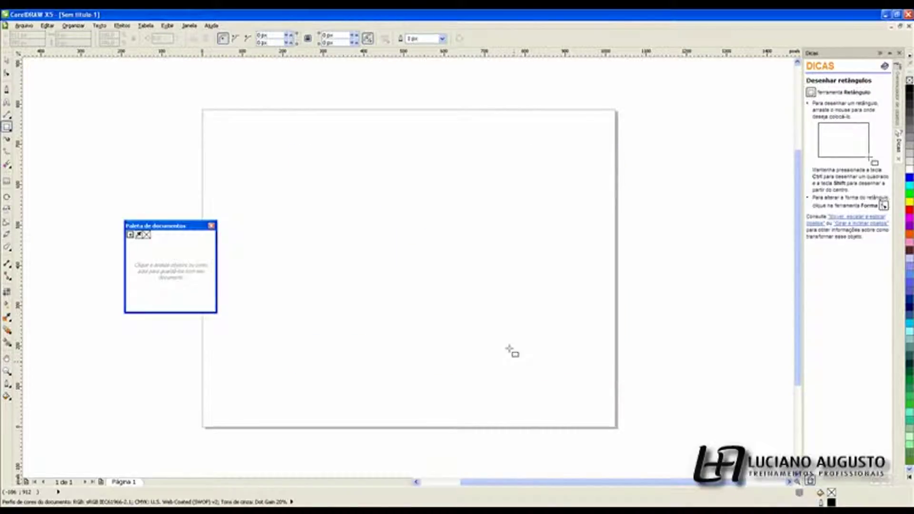
- Close the Document Palette and Tips dockers, leaving only the empty page
left_click(211, 225)
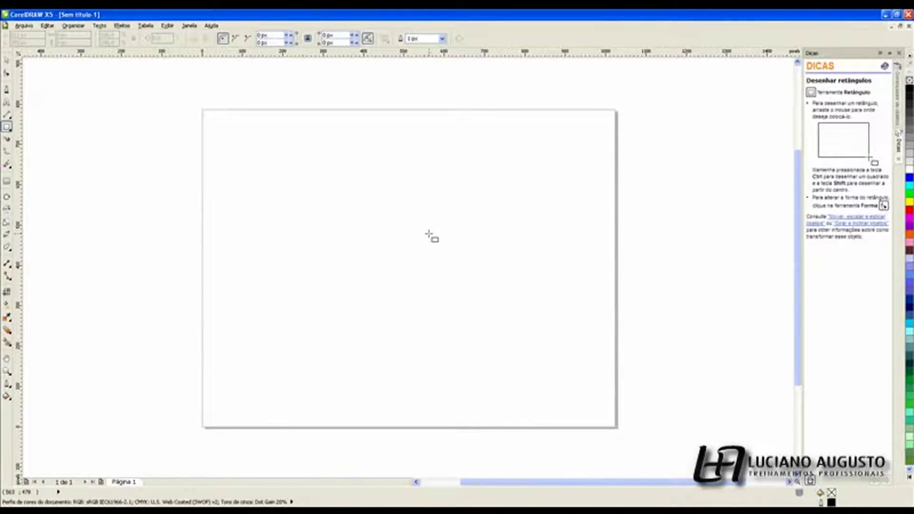
scroll(429, 234, "down", 1)
scroll(429, 234, "down", 1)
scroll(428, 234, "up", 1)
scroll(429, 235, "up", 1)
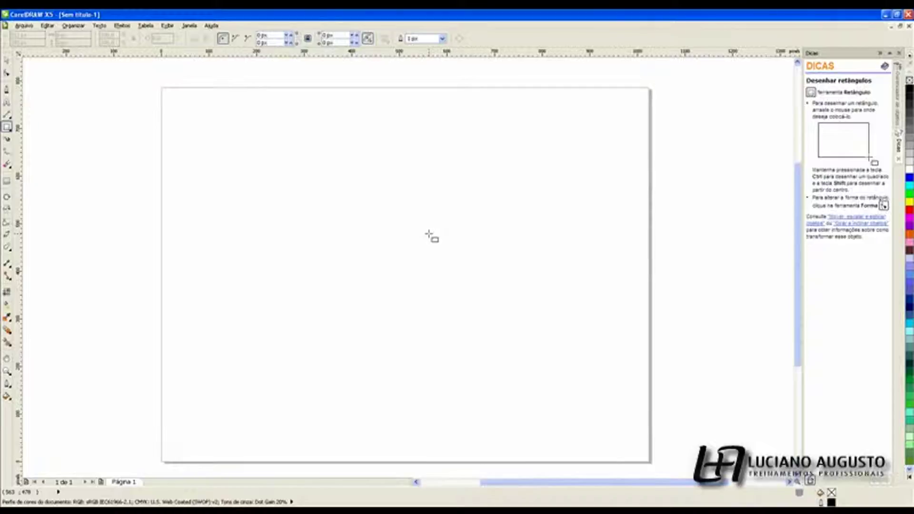
left_click(898, 52)
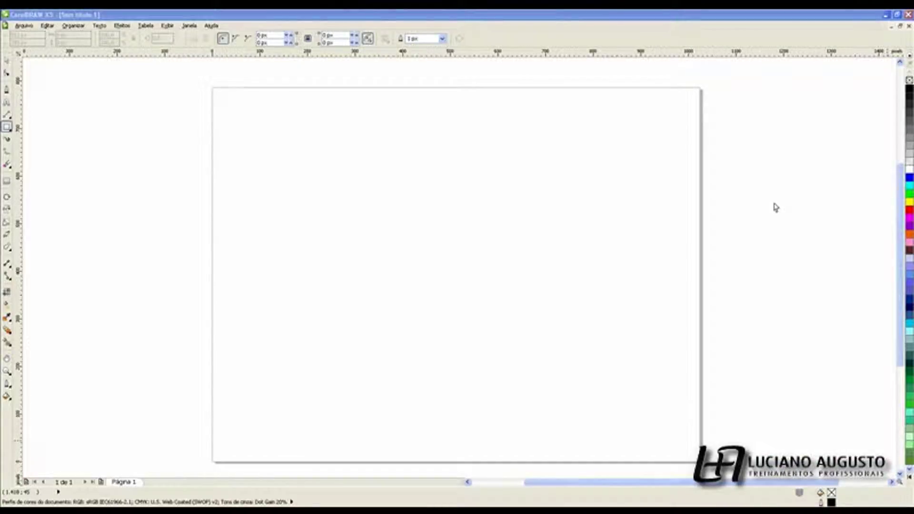
left_click(530, 173)
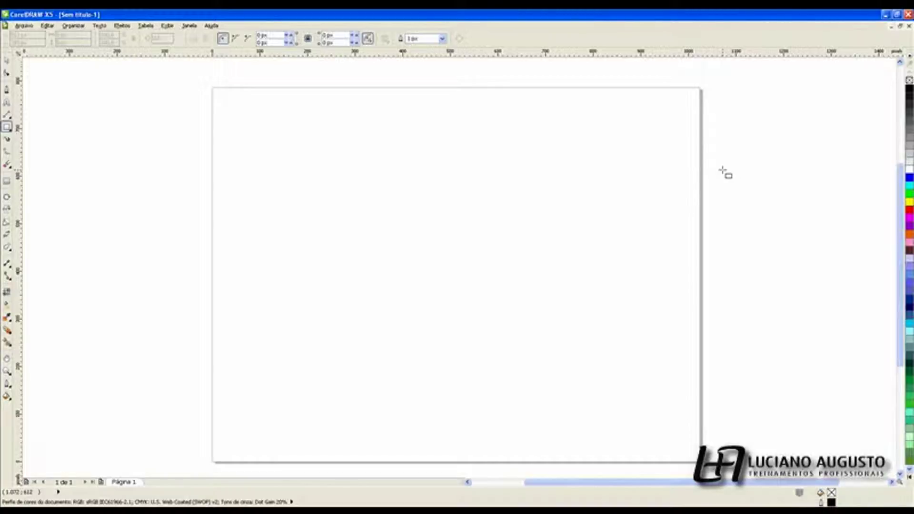
scroll(723, 171, "down", 1)
scroll(724, 171, "up", 1)
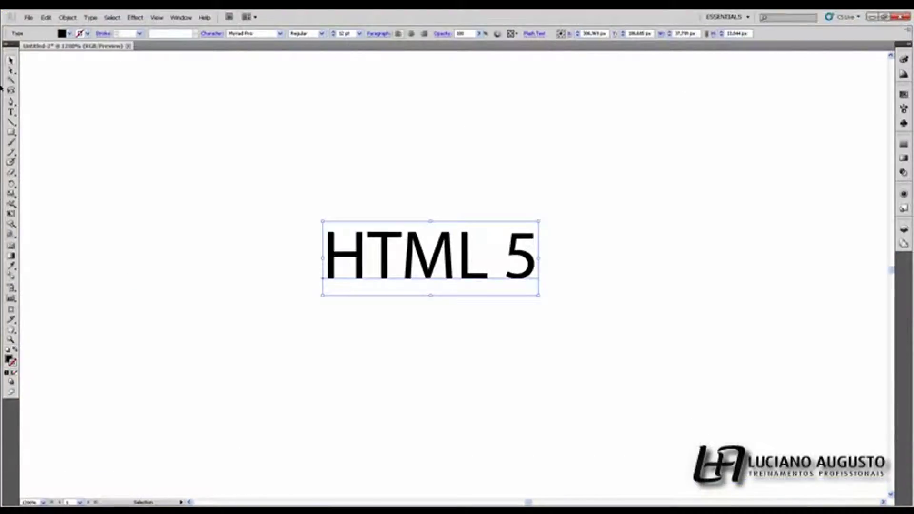
- Select the HTML 5 text and try wider and tighter tracking with Alt+Right/Left
left_click(10, 112)
left_click(404, 252)
mouse_move(321, 249)
left_mouse_down()
mouse_move(580, 257)
mouse_move(575, 252)
left_mouse_up()
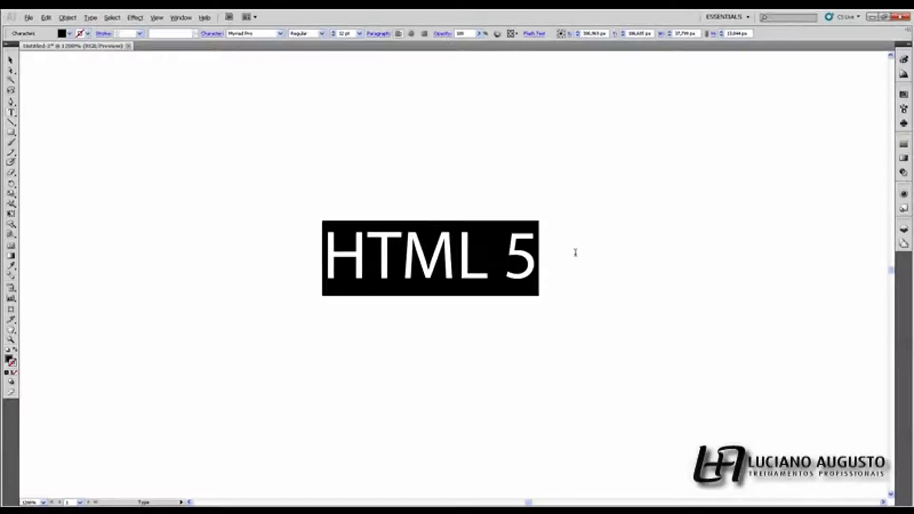
key("alt+Right")
key("alt+Right")
key("alt+Right")
key("alt+Right")
key("alt+Right")
key("alt+Right")
key("alt+Right")
key("alt+Right")
key("alt+Left")
key("alt+Left")
key("alt+Left")
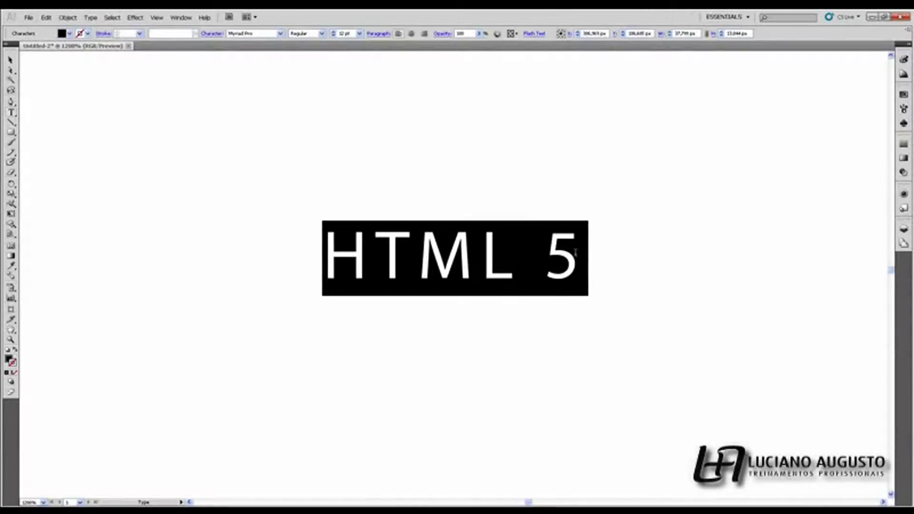
key("alt+Left")
key("alt+Left")
key("alt+Left")
key("alt+Left")
key("alt+Left")
key("alt+Left")
key("alt+Left")
key("alt+Left")
key("alt+Left")
key("alt+Left")
key("alt+Left")
key("alt+Left")
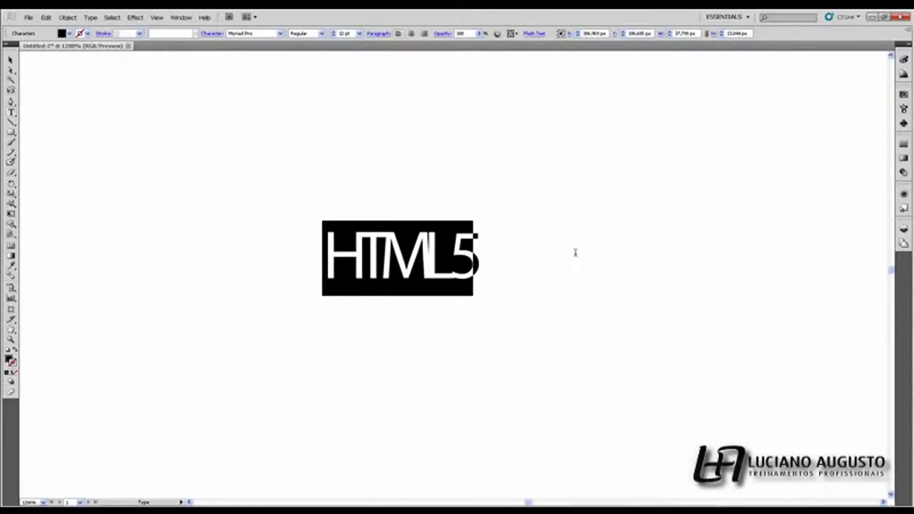
key("alt+Left")
key("alt+Left")
key("alt+Left")
key("alt+Left")
key("alt+Left")
key("alt+Left")
key("alt+Left")
key("alt+Right")
key("alt+Right")
key("alt+Right")
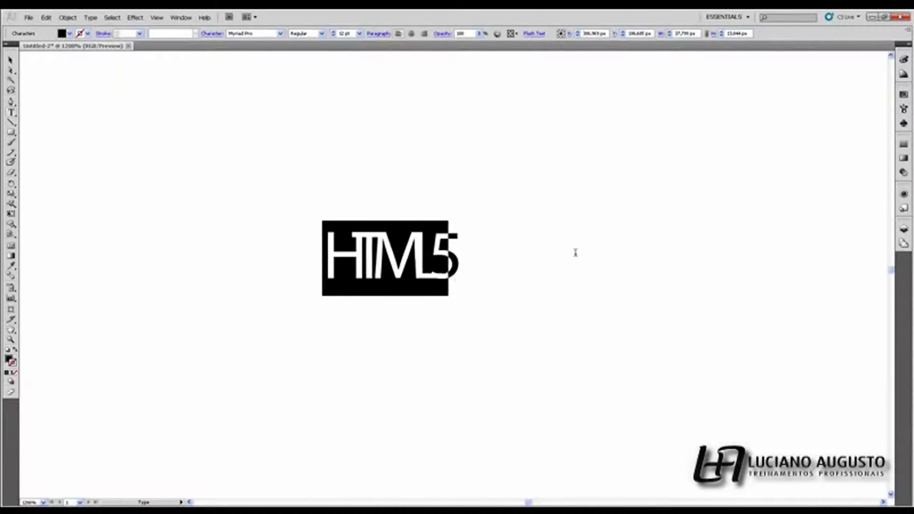
key("alt+Right")
key("alt+Right")
key("alt+Right")
key("alt+Right")
key("alt+Right")
key("alt+Right")
key("alt+Right")
key("alt+Right")
key("alt+Right")
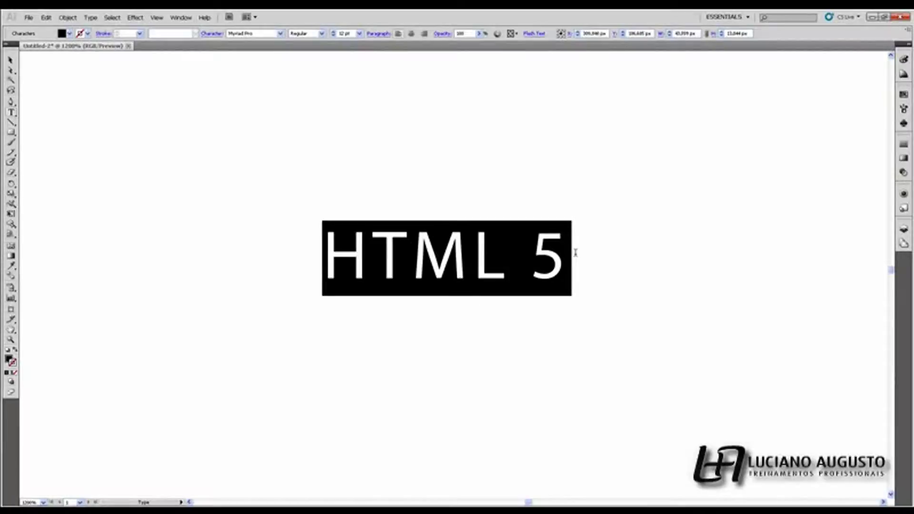
- Stack a second HTML 5 on a new line and adjust leading with Alt+Up/Down
key("alt+Left")
key("Escape")
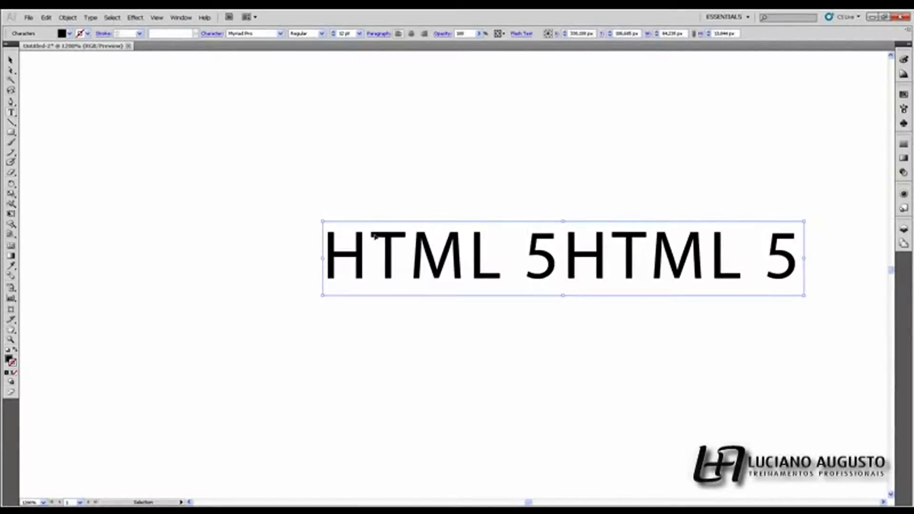
double_click(376, 236)
key("Return")
key("ctrl+a")
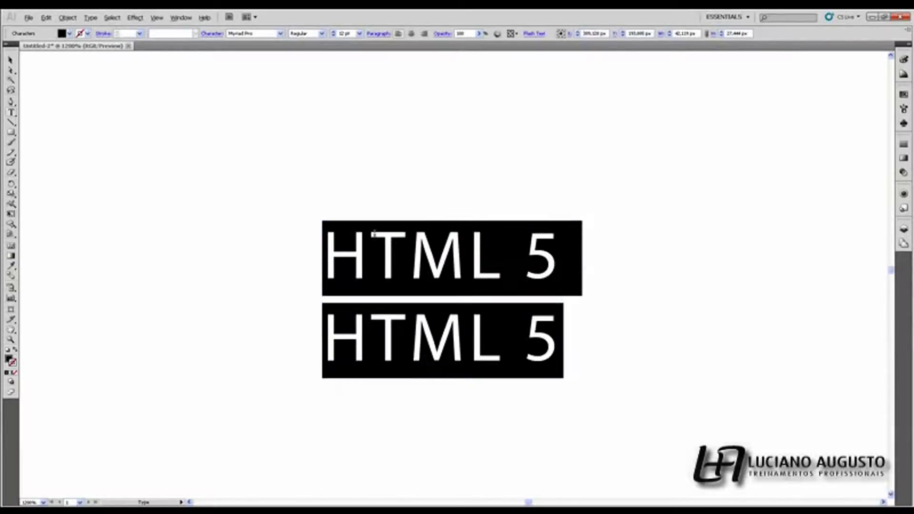
key("alt+Up")
key("alt+Up")
key("alt+Up")
key("alt+Down")
key("alt+Down")
key("alt+Down")
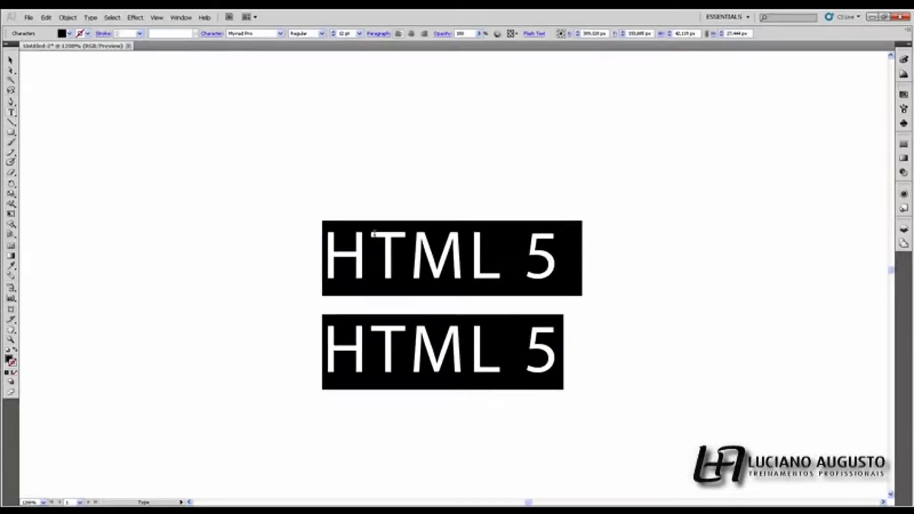
key("alt+Down")
key("alt+Down")
key("alt+Up")
key("alt+Up")
key("alt+Up")
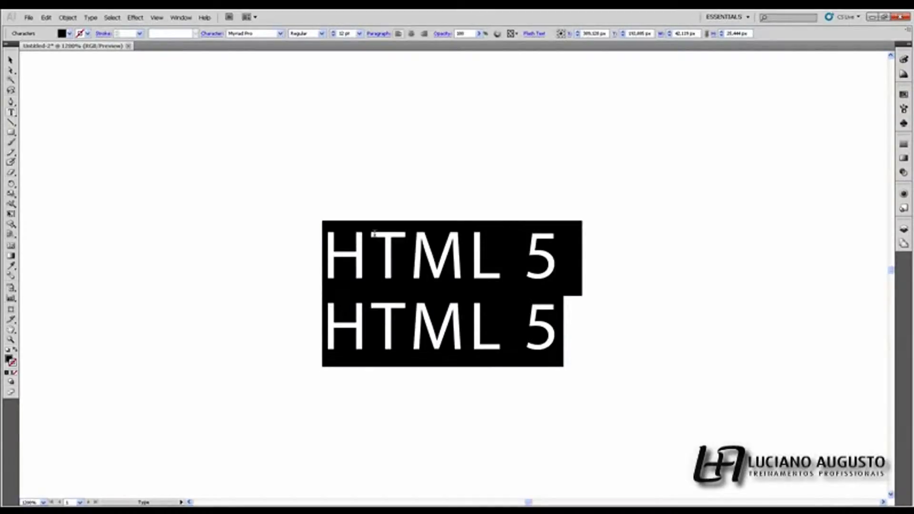
key("alt+Tab")
left_click(7, 102)
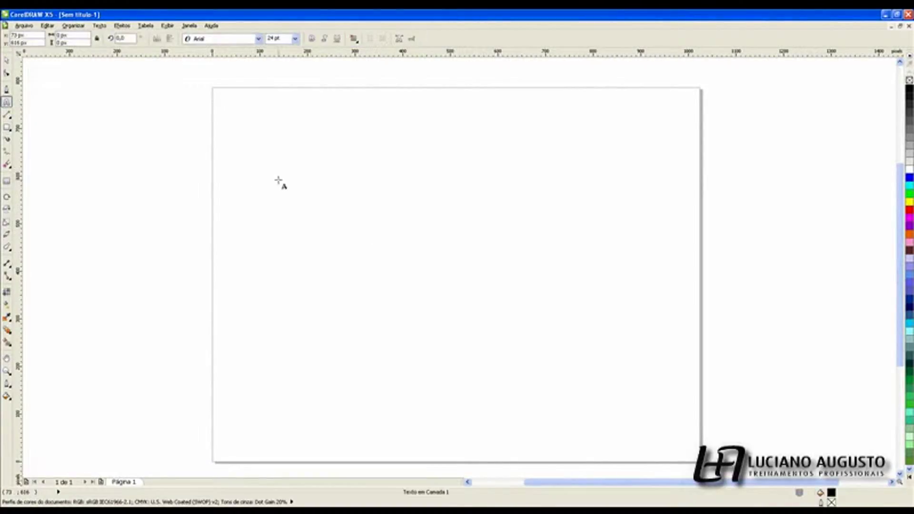
type("HTM<")
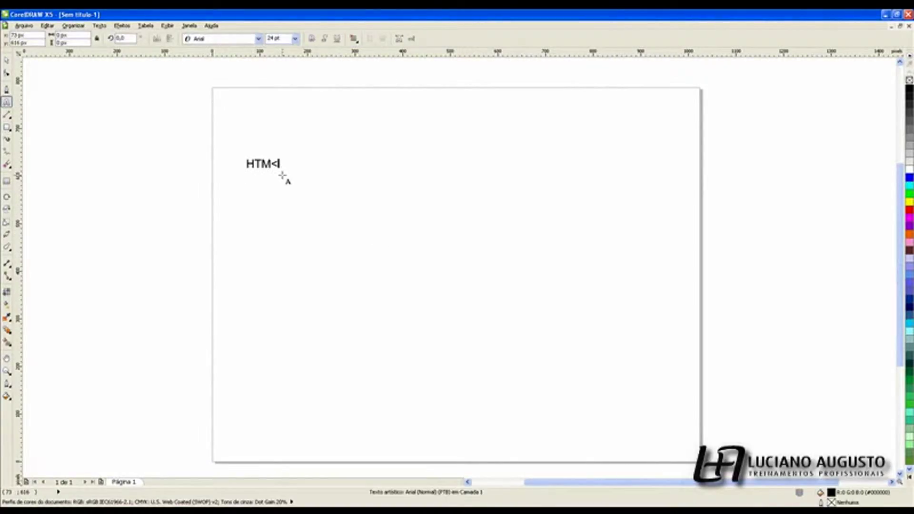
type("L 5")
type("Html")
type("TML")
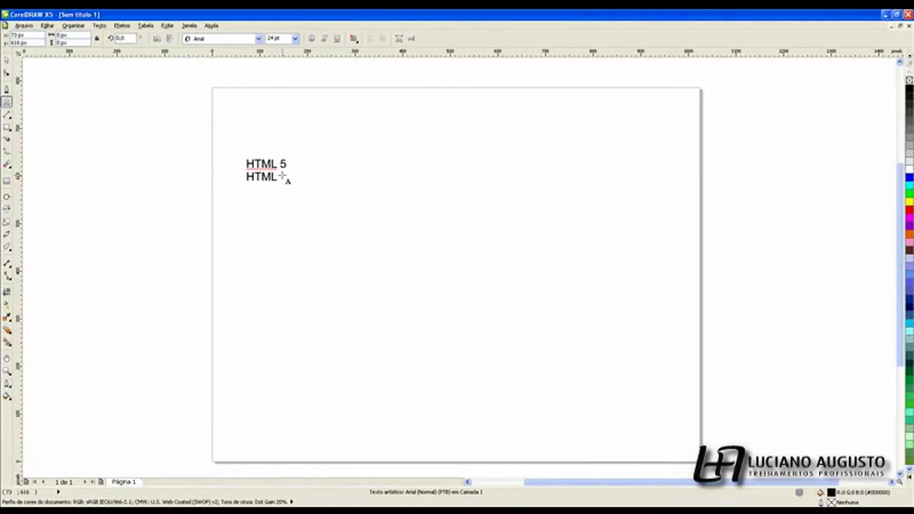
left_click(6, 73)
left_click(7, 73)
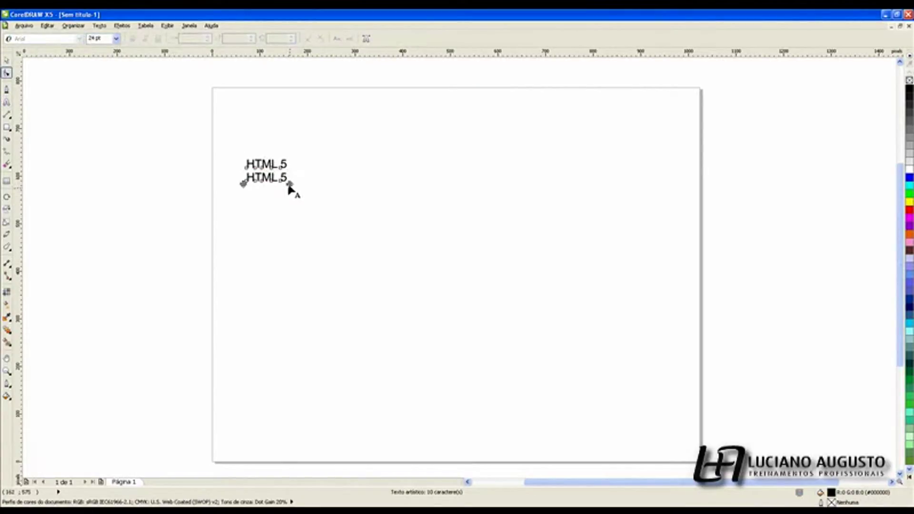
mouse_move(289, 182)
left_mouse_down()
mouse_move(325, 213)
mouse_move(427, 242)
left_mouse_up()
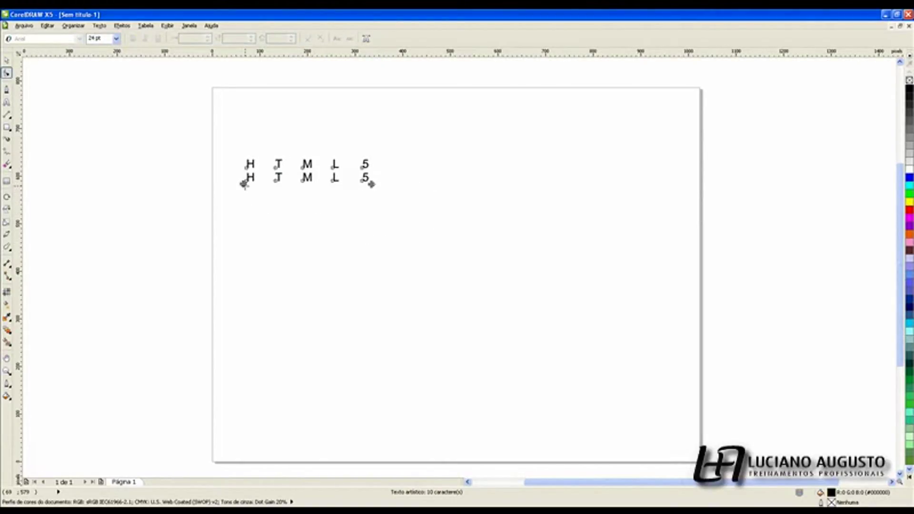
left_click_drag(243, 185, 259, 243)
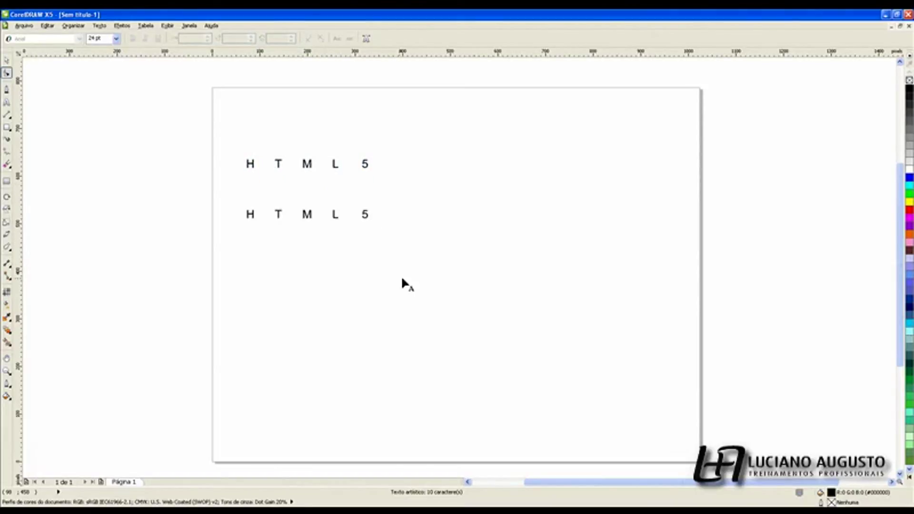
left_click(6, 61)
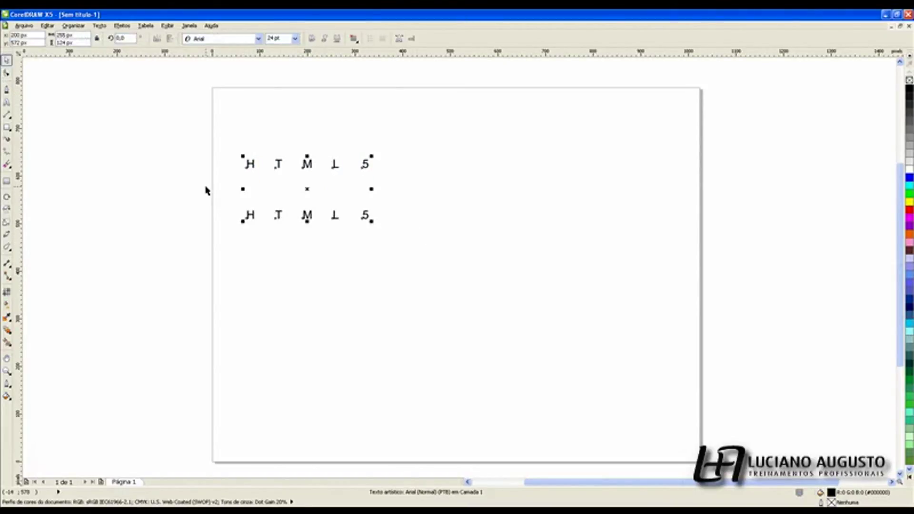
key("Delete")
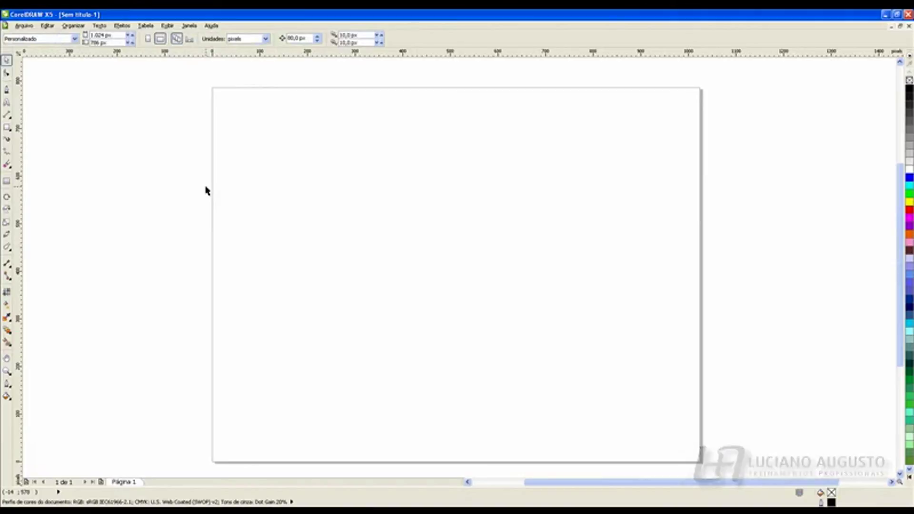